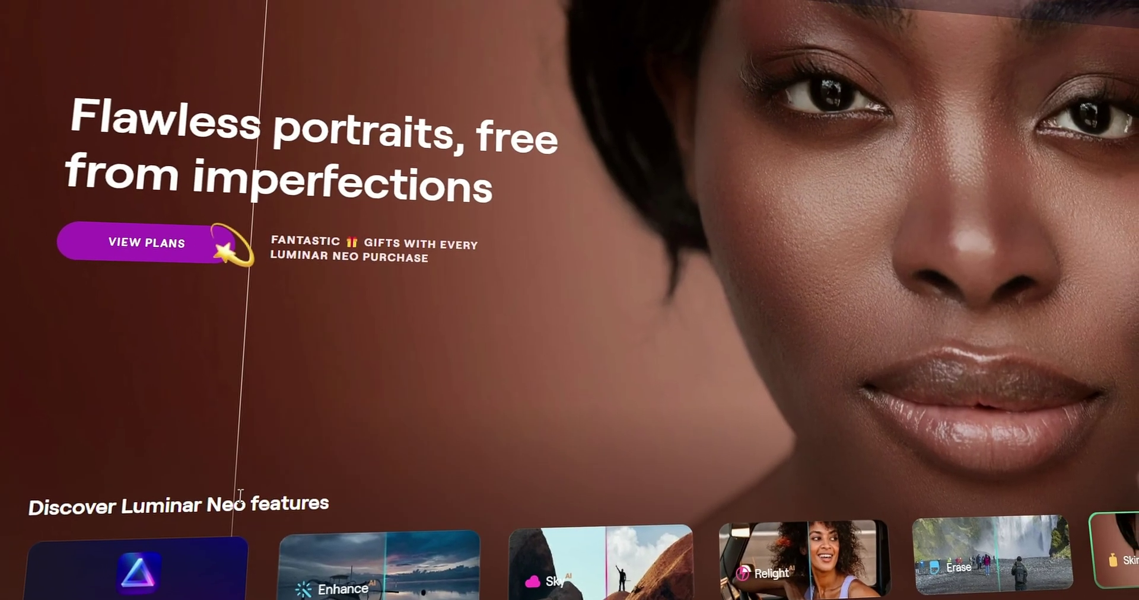
# Preview Luminar Neo's Enhance feature, then scroll down Adobe Lightroom's photography plans page
pyautogui.click(436, 554)
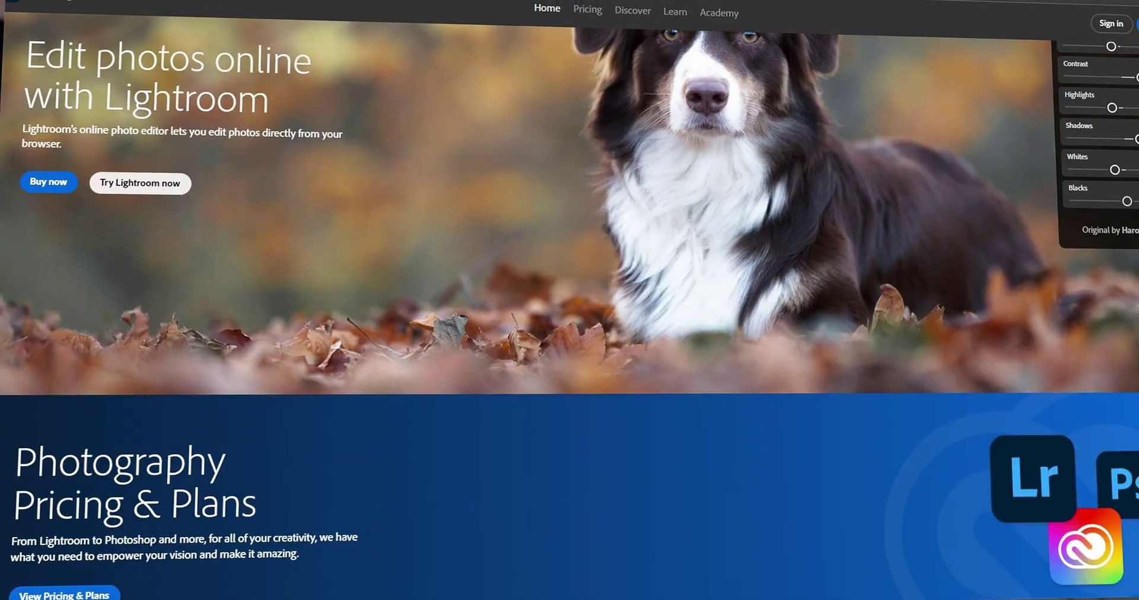
pyautogui.scroll(-8, 569, 296)
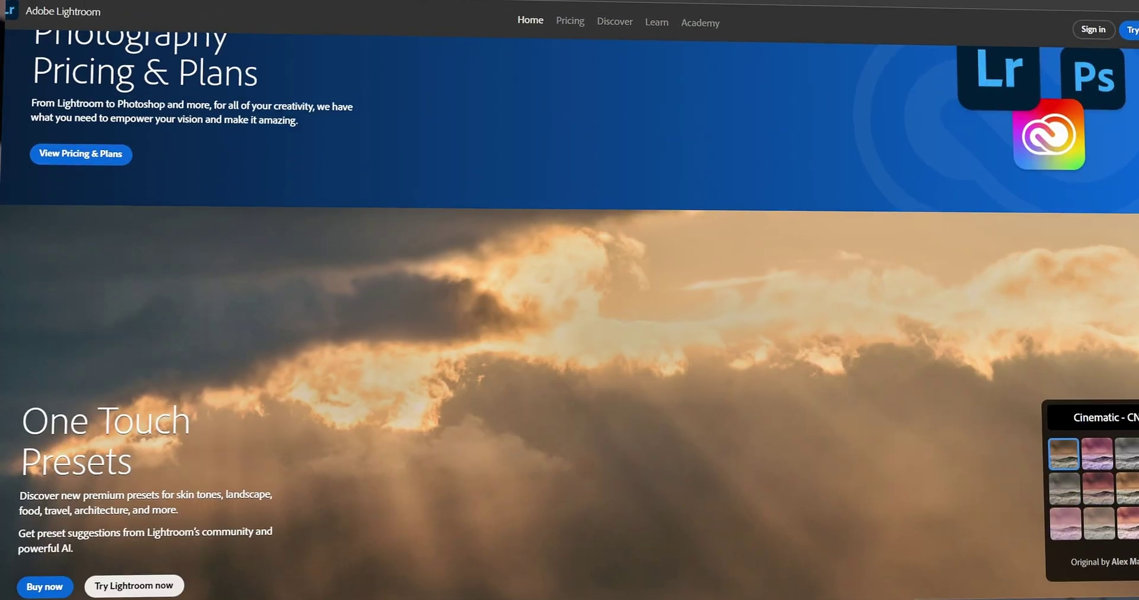
pyautogui.scroll(-8, 569, 296)
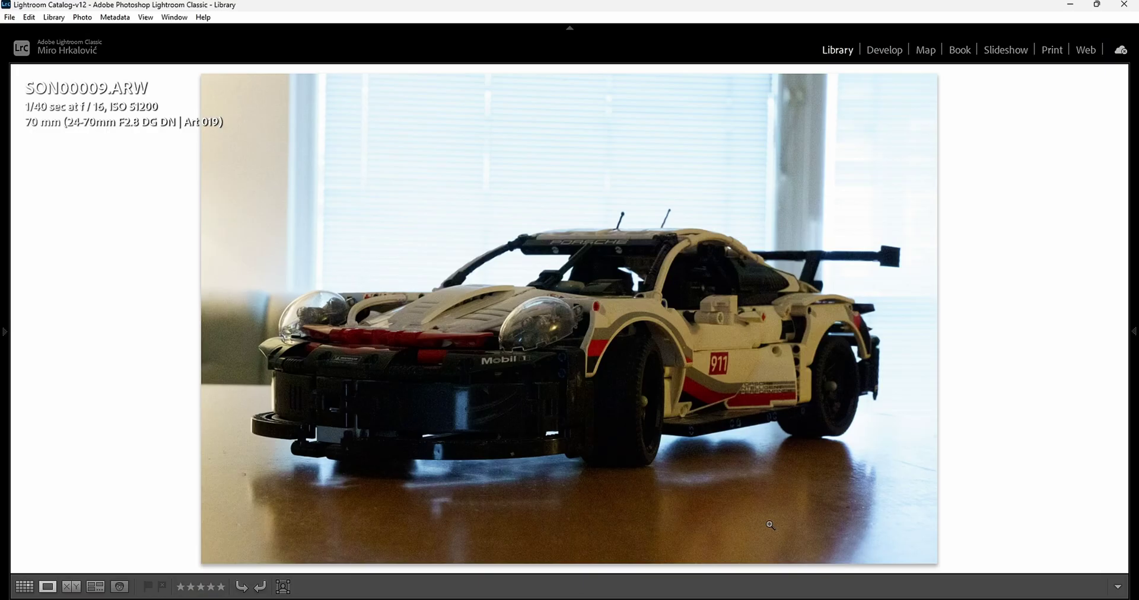
pyautogui.click(22, 587)
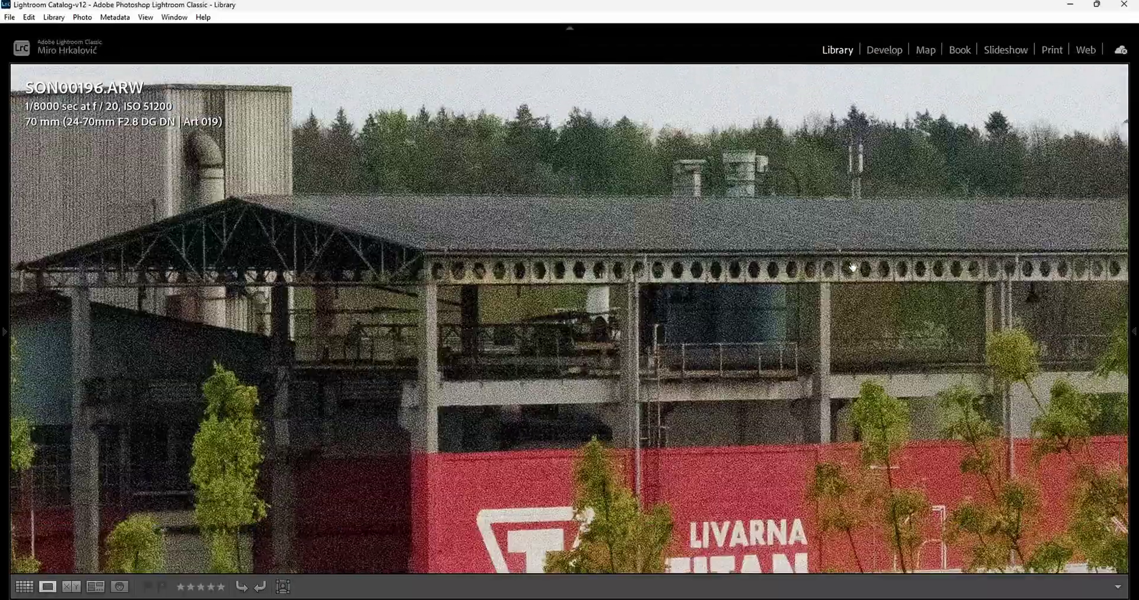
pyautogui.scroll(-5, 559, 249)
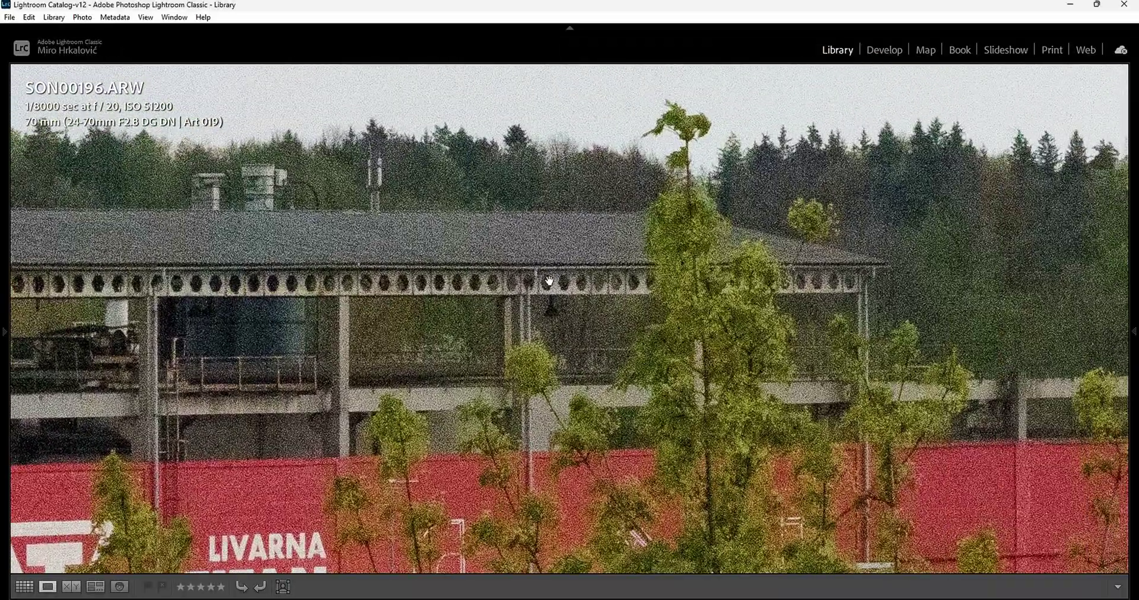
pyautogui.click(544, 280)
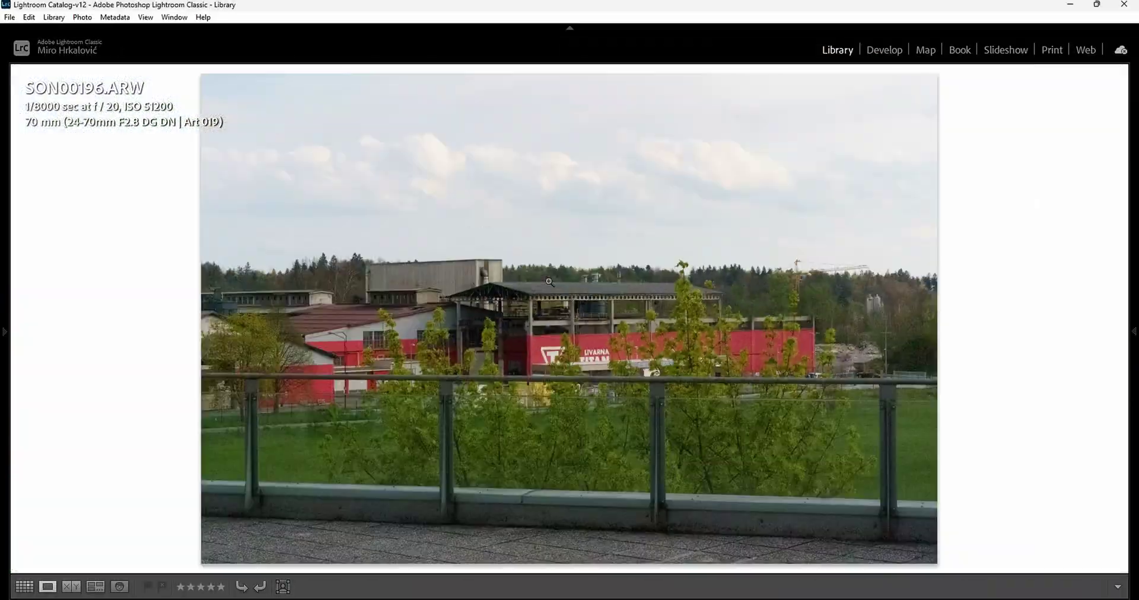
pyautogui.press('Right')
pyautogui.click(554, 286)
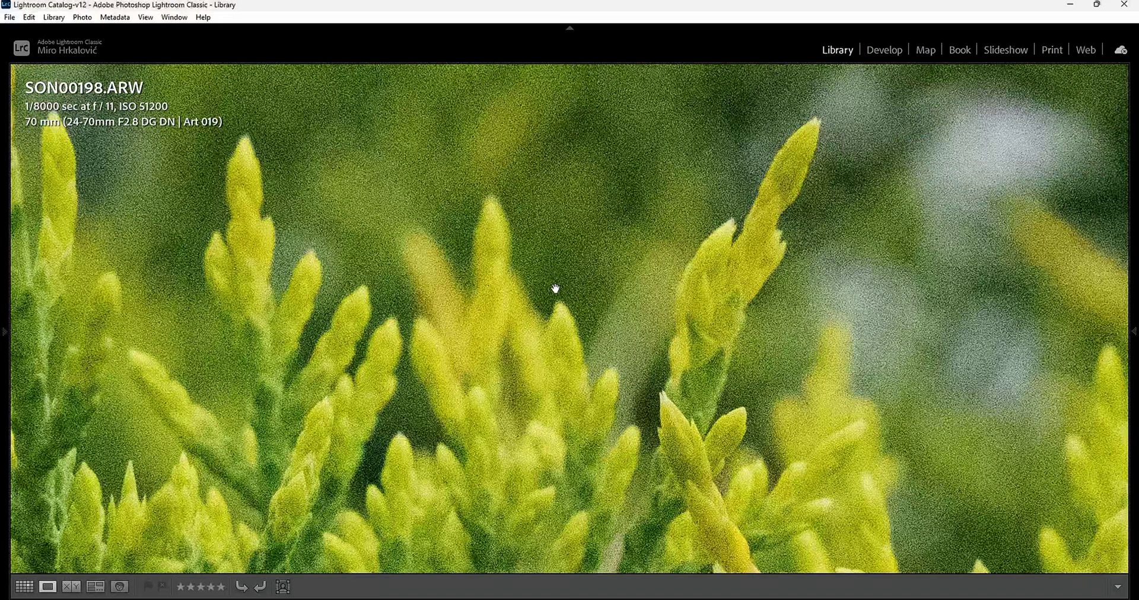
pyautogui.click(337, 247)
pyautogui.press('Right')
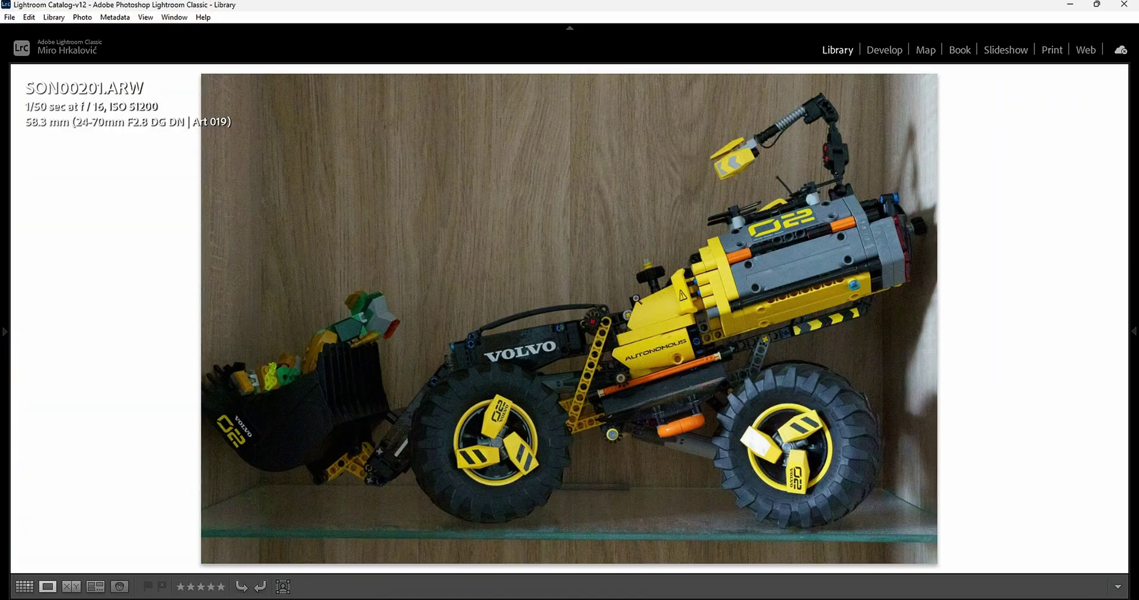
pyautogui.scroll(5, 654, 274)
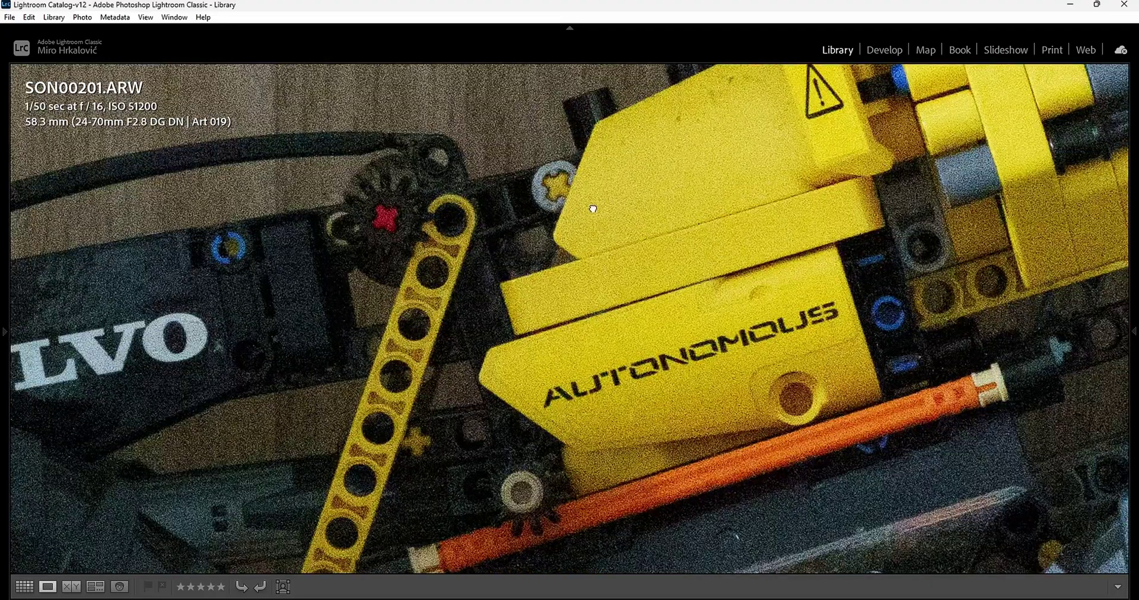
pyautogui.click(593, 209)
pyautogui.press('Right')
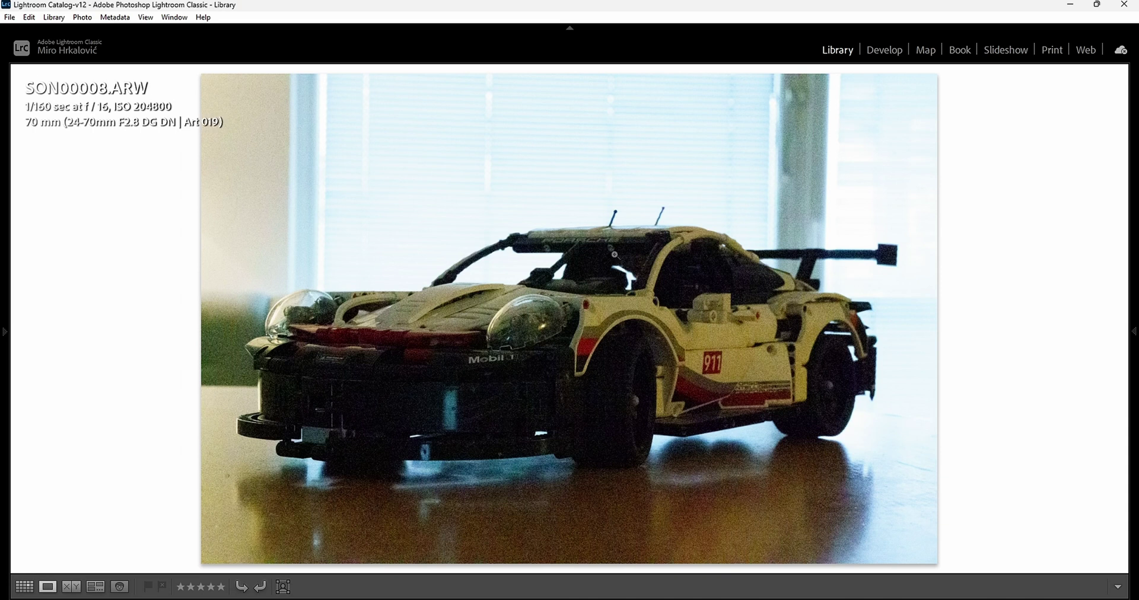
pyautogui.press('Right')
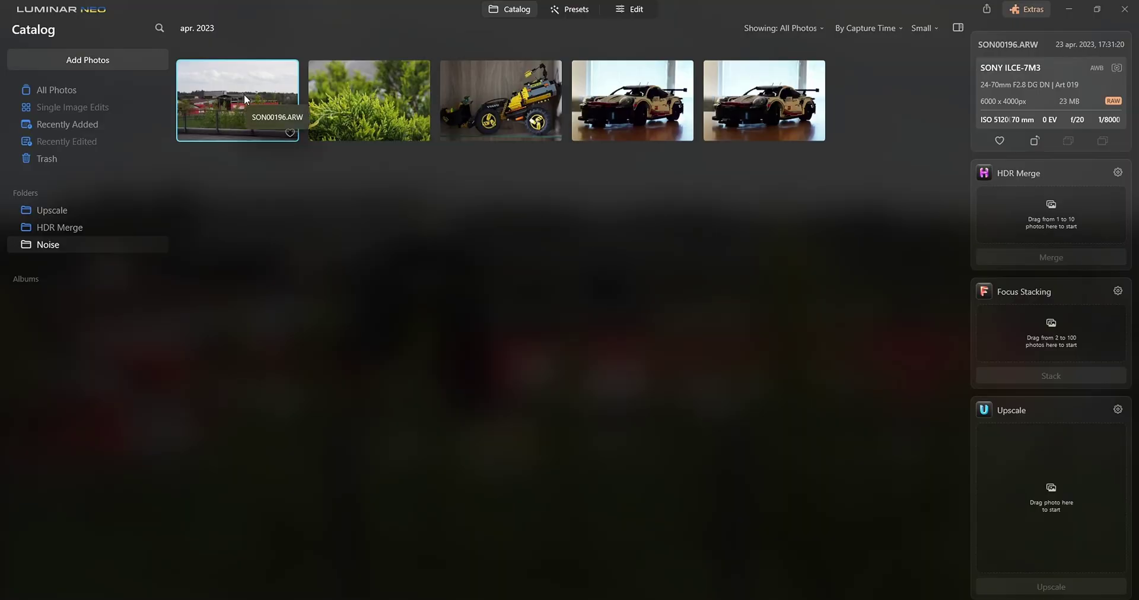
# Apply Noiseless at High strength to the factory photo and inspect the roof and crane
pyautogui.click(639, 15)
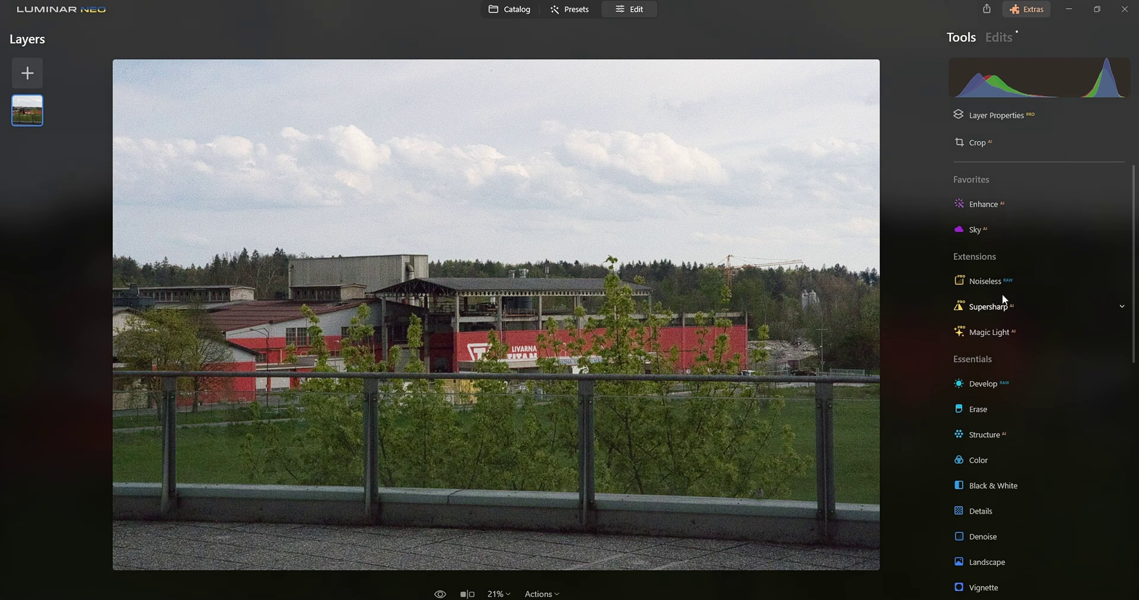
pyautogui.click(983, 281)
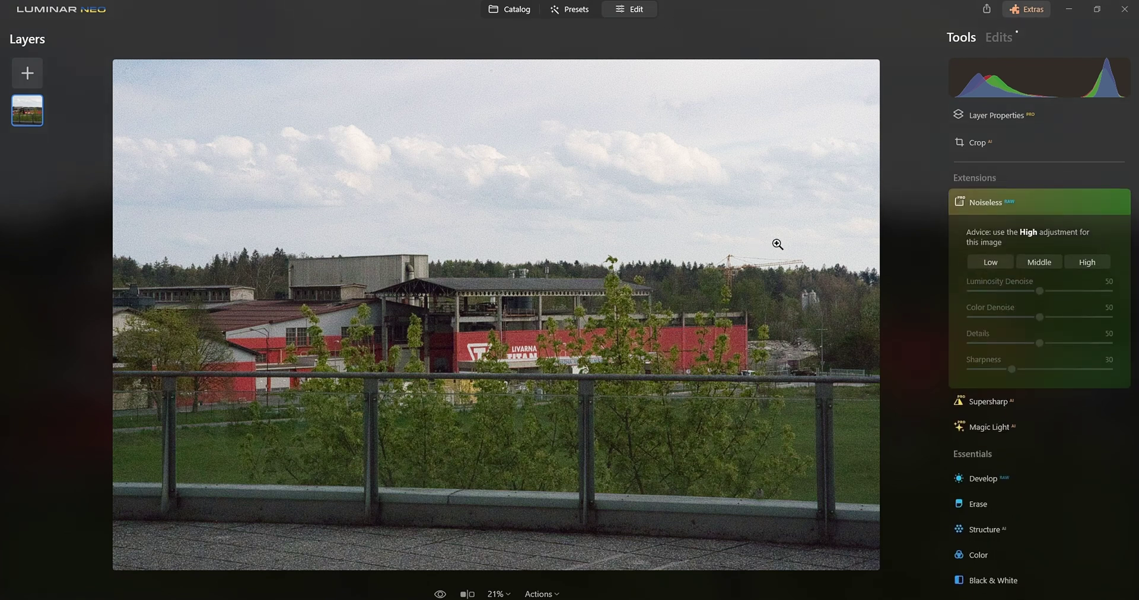
pyautogui.click(1086, 270)
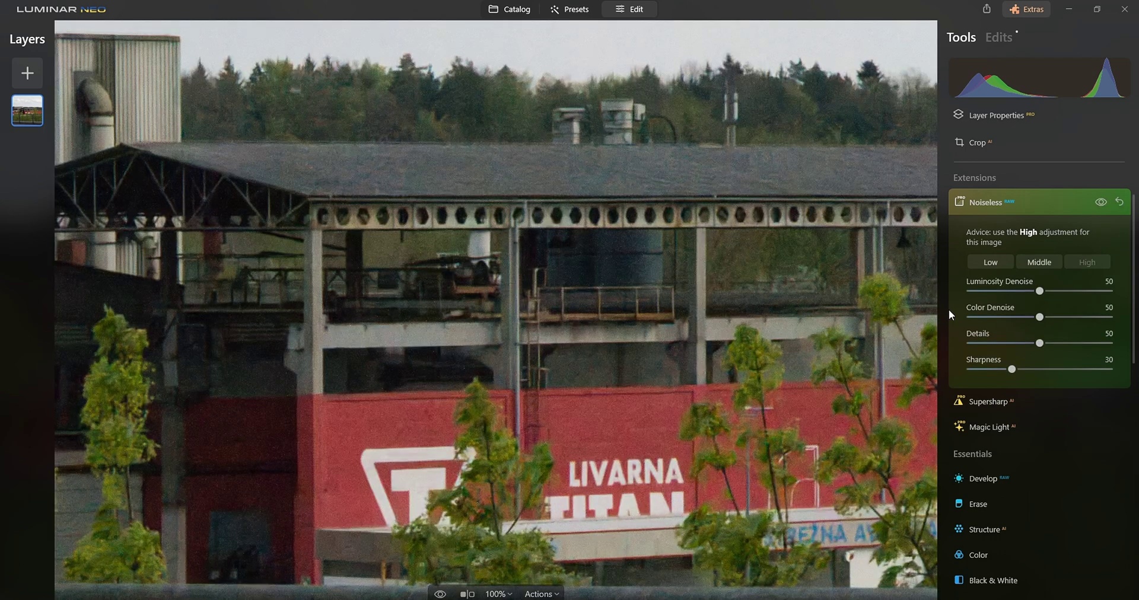
pyautogui.moveTo(733, 216); pyautogui.dragTo(462, 322)
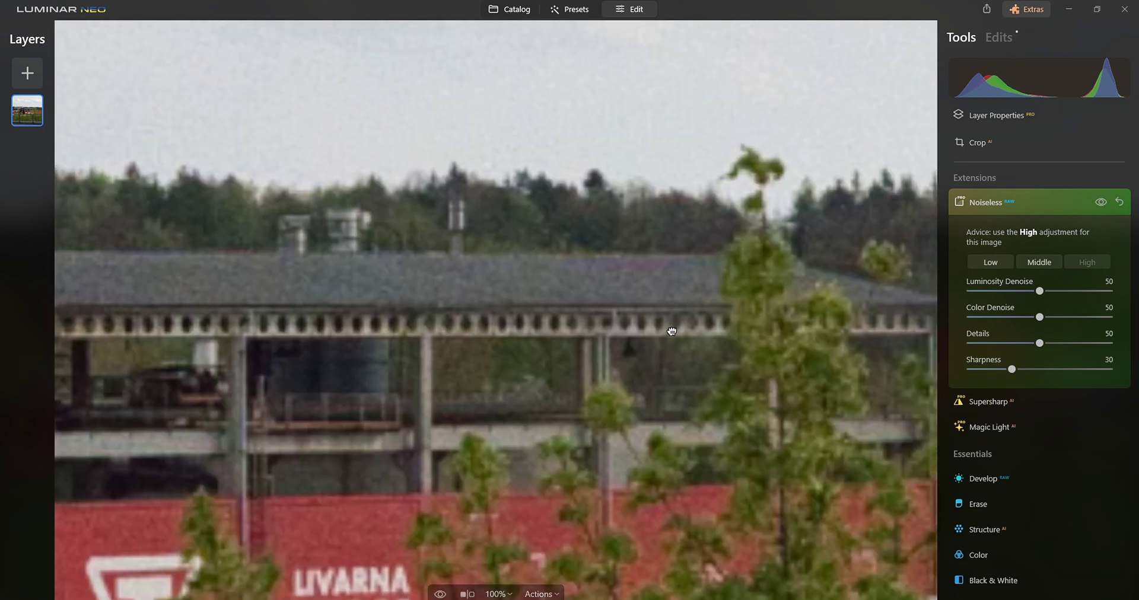
pyautogui.moveTo(671, 331); pyautogui.dragTo(553, 291)
pyautogui.moveTo(739, 321); pyautogui.dragTo(514, 298)
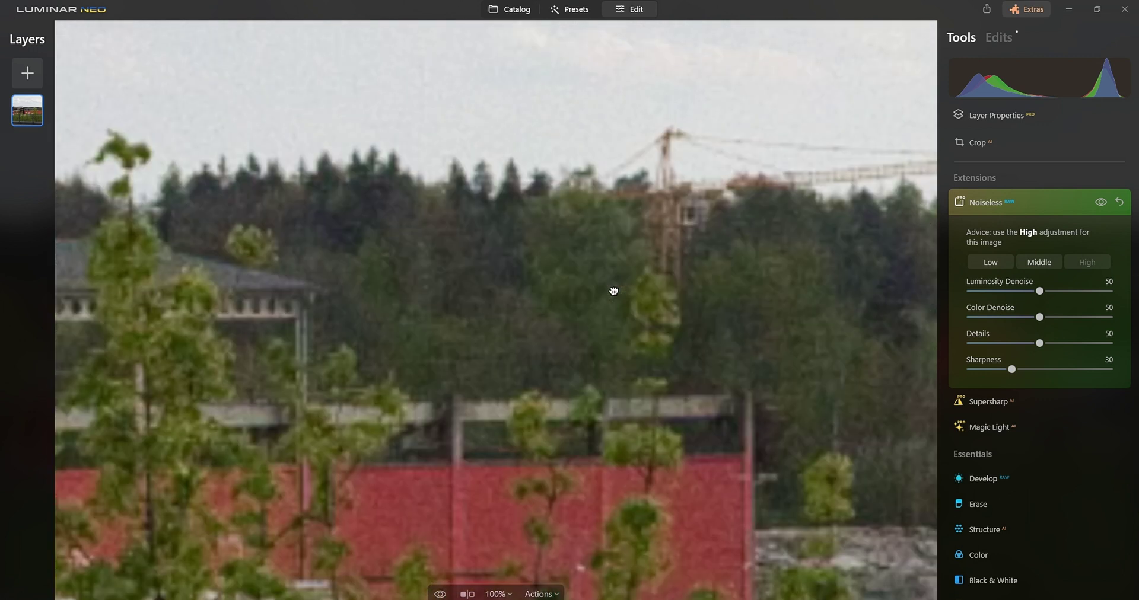
pyautogui.moveTo(613, 290); pyautogui.dragTo(528, 297)
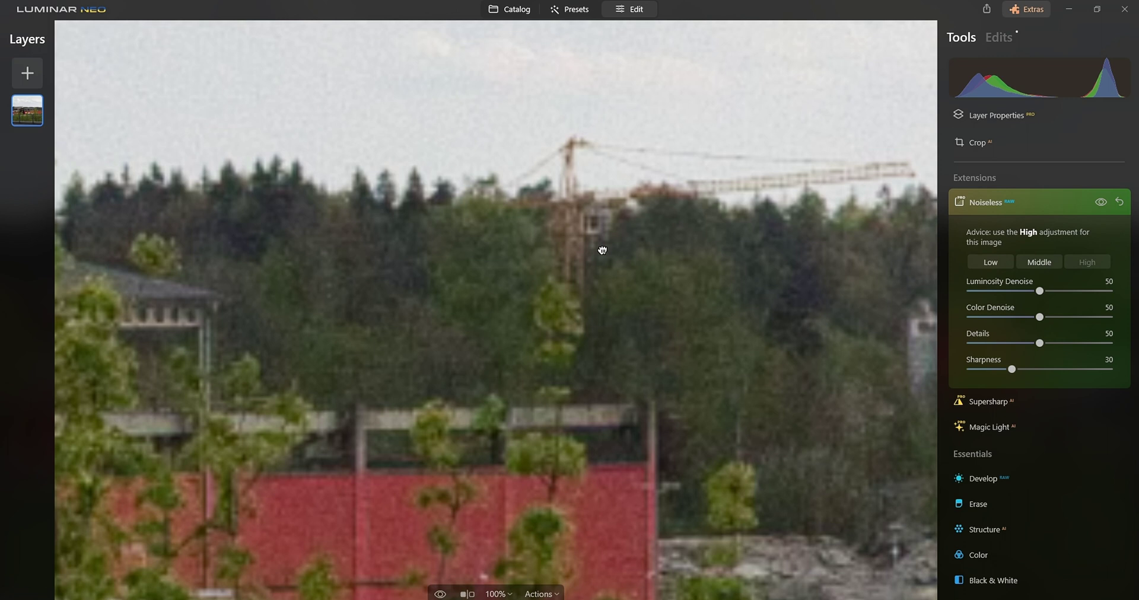
pyautogui.moveTo(600, 246); pyautogui.dragTo(557, 261)
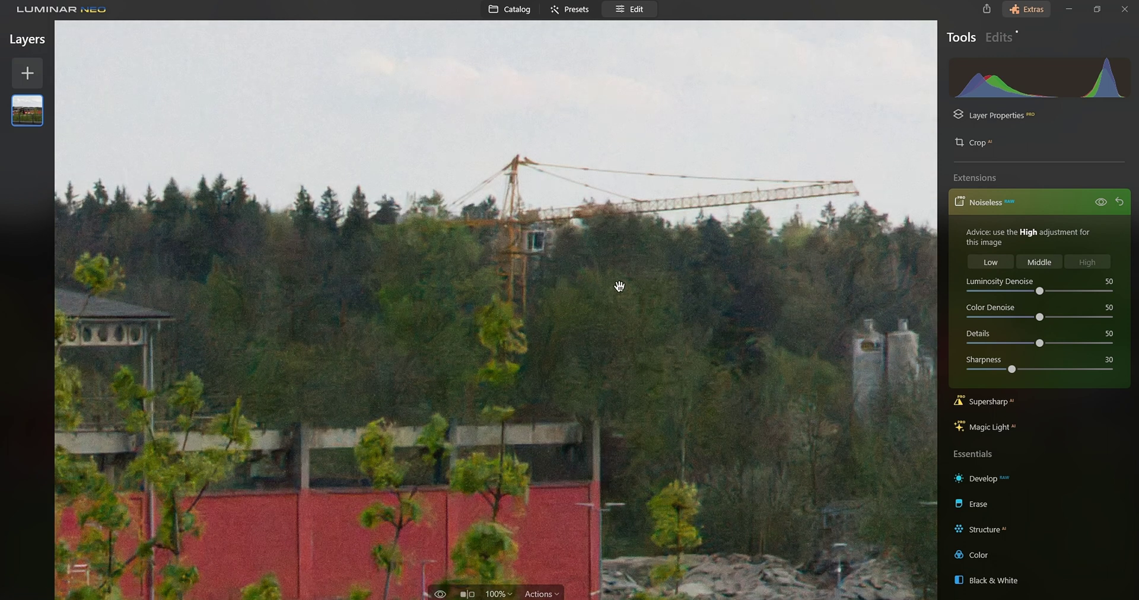
# Compare Low strength against the original, then keep Middle and view the LIVARNA TITAN sign
pyautogui.click(995, 265)
pyautogui.moveTo(751, 293); pyautogui.dragTo(795, 291)
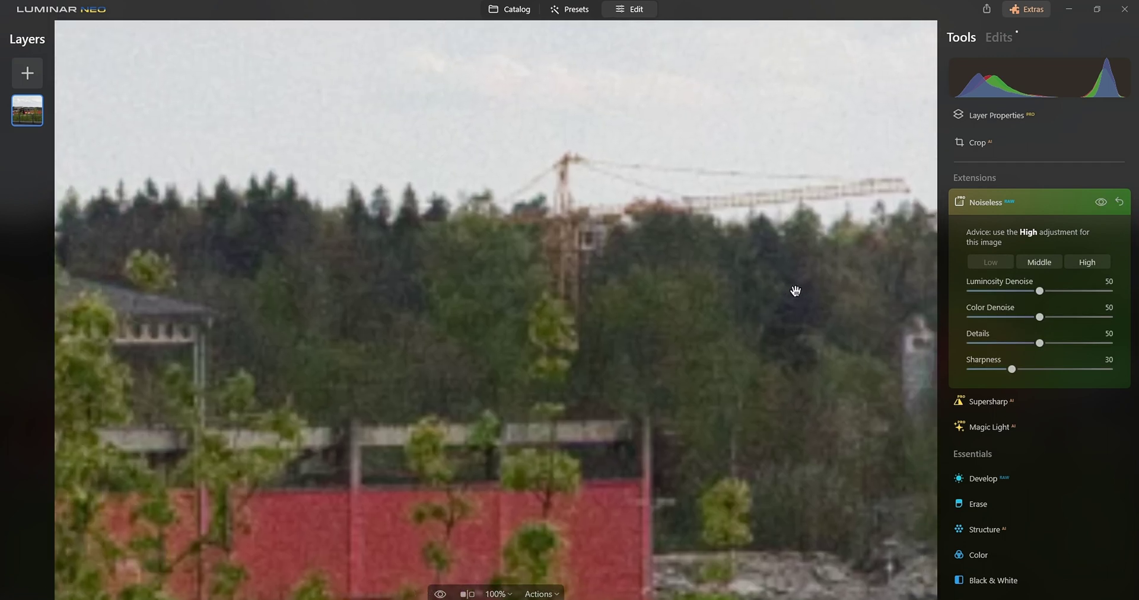
pyautogui.click(1099, 204)
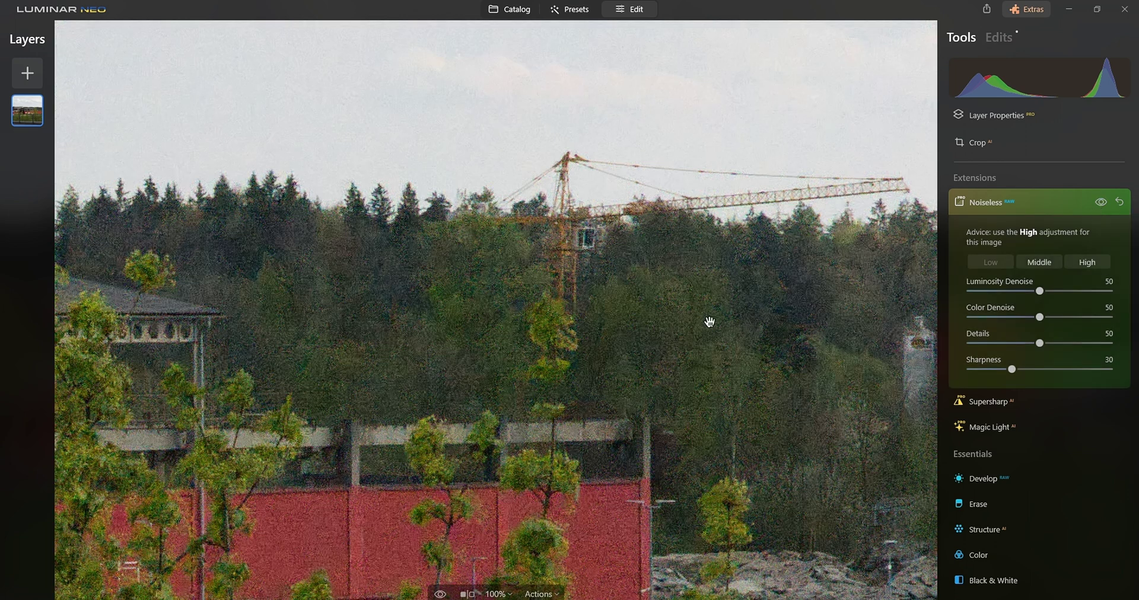
pyautogui.moveTo(709, 322); pyautogui.dragTo(871, 308)
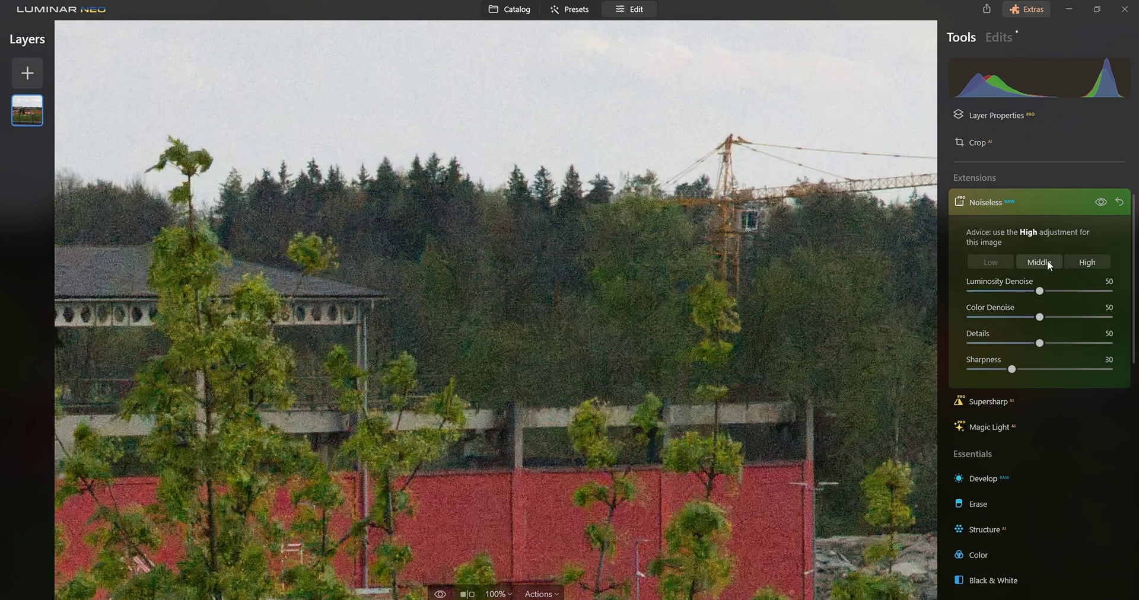
pyautogui.click(1039, 262)
pyautogui.moveTo(604, 366); pyautogui.dragTo(781, 283)
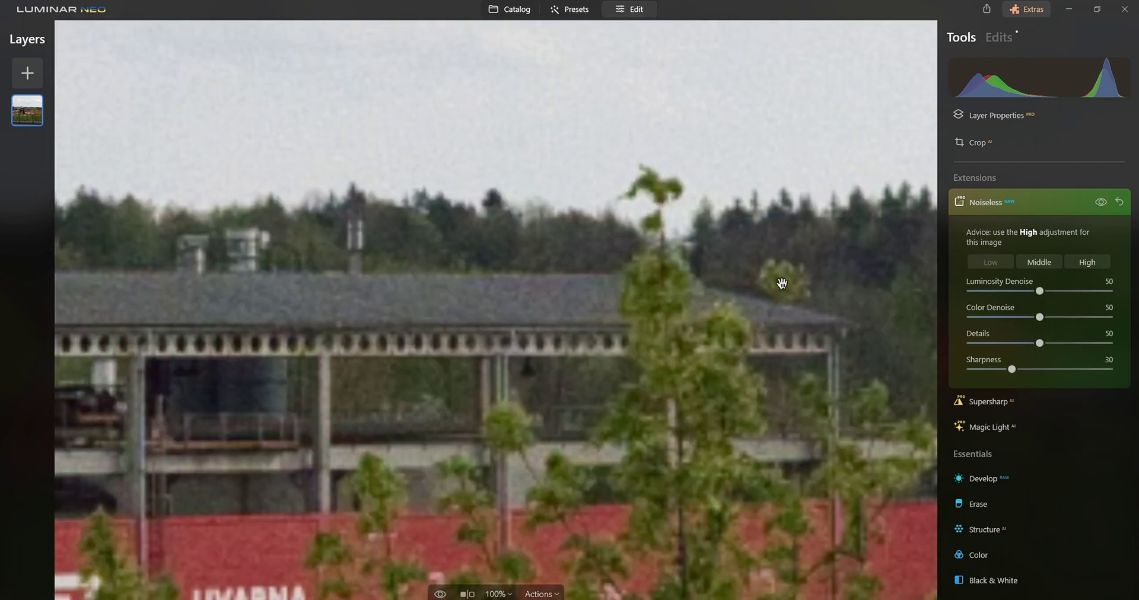
pyautogui.moveTo(664, 301); pyautogui.dragTo(920, 256)
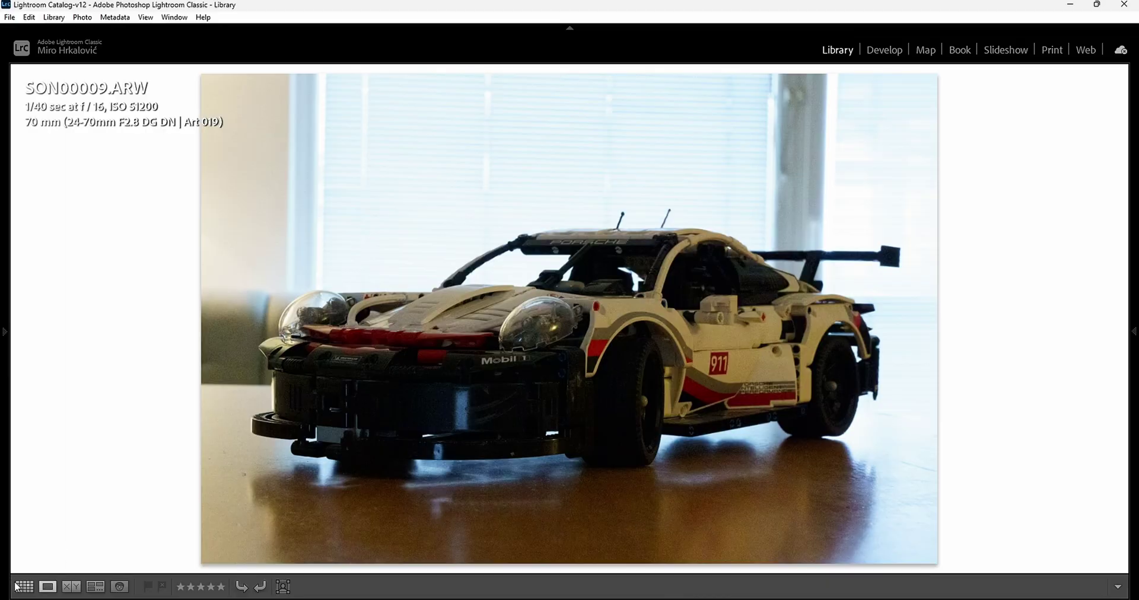
# Open the first photo, the factory shot, in the Develop module
pyautogui.click(17, 587)
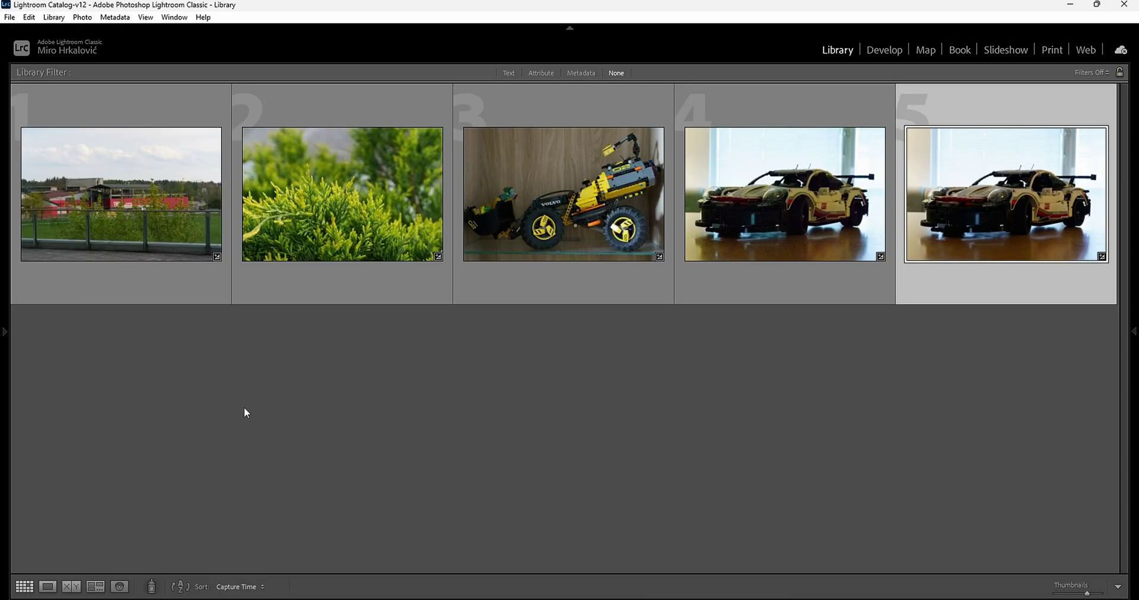
pyautogui.click(113, 202)
pyautogui.click(884, 50)
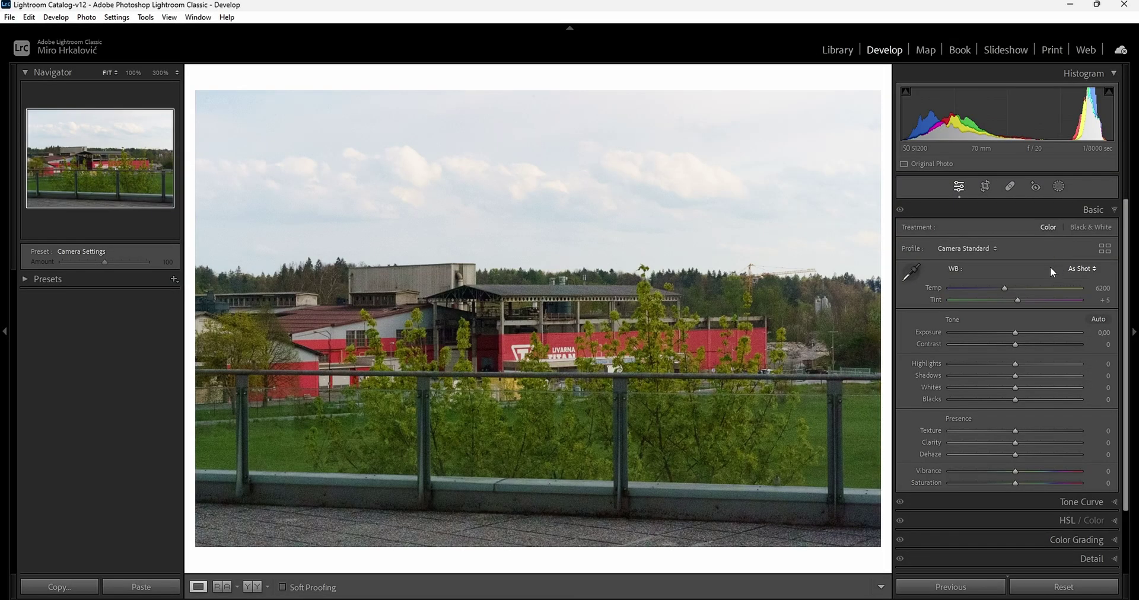
# Run AI Denoise at Amount 50 after previewing the roof, creating an enhanced DNG
pyautogui.scroll(-2, 1056, 353)
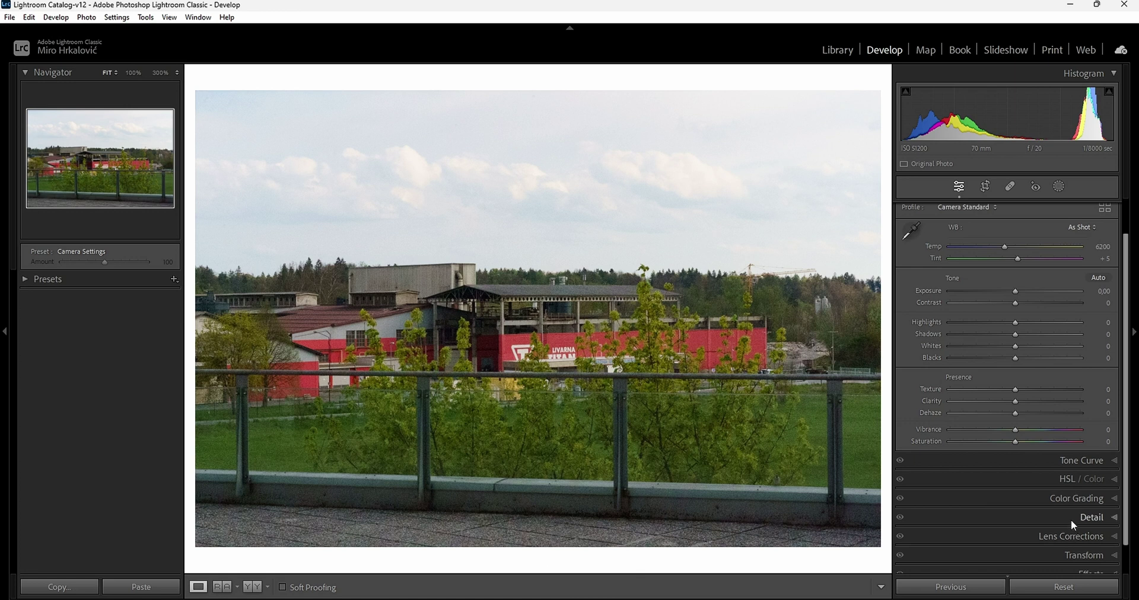
pyautogui.click(1072, 522)
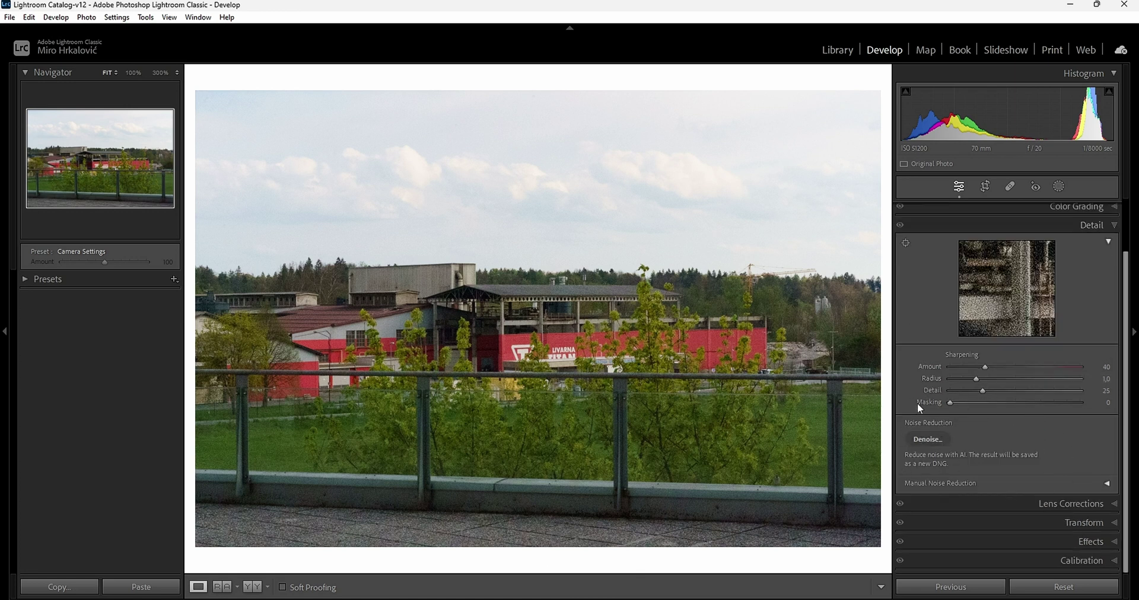
pyautogui.click(933, 440)
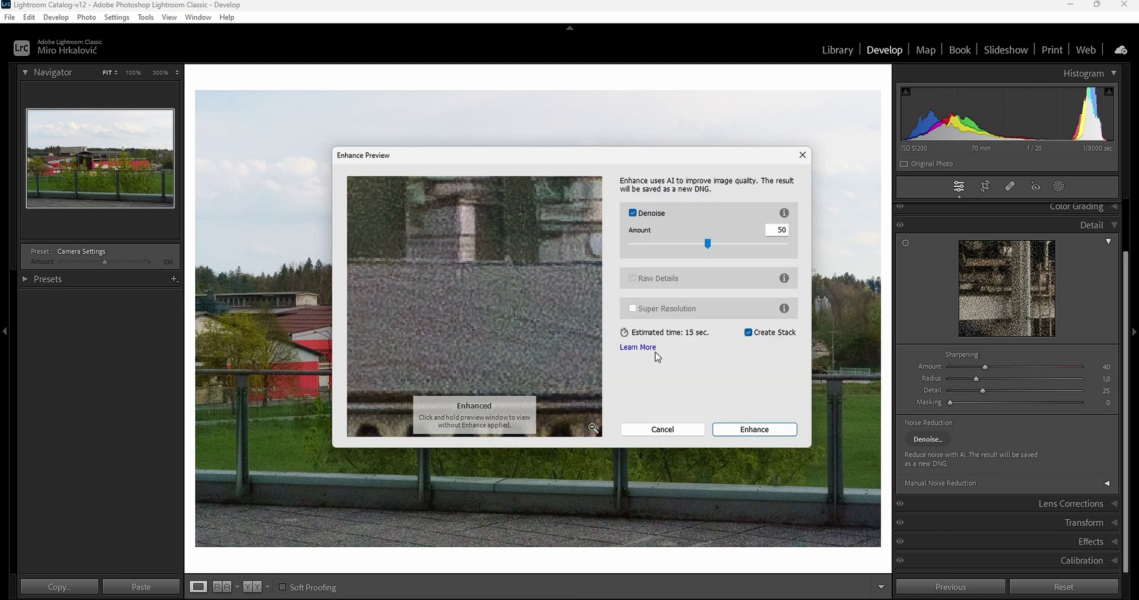
pyautogui.moveTo(464, 287); pyautogui.dragTo(492, 330)
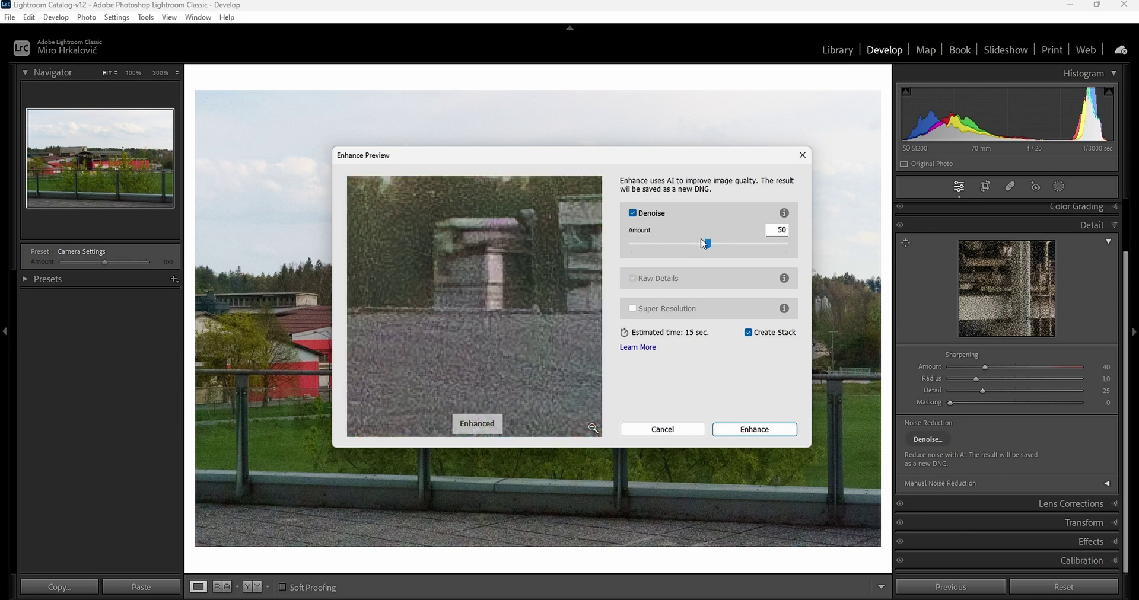
pyautogui.moveTo(499, 246); pyautogui.dragTo(398, 339)
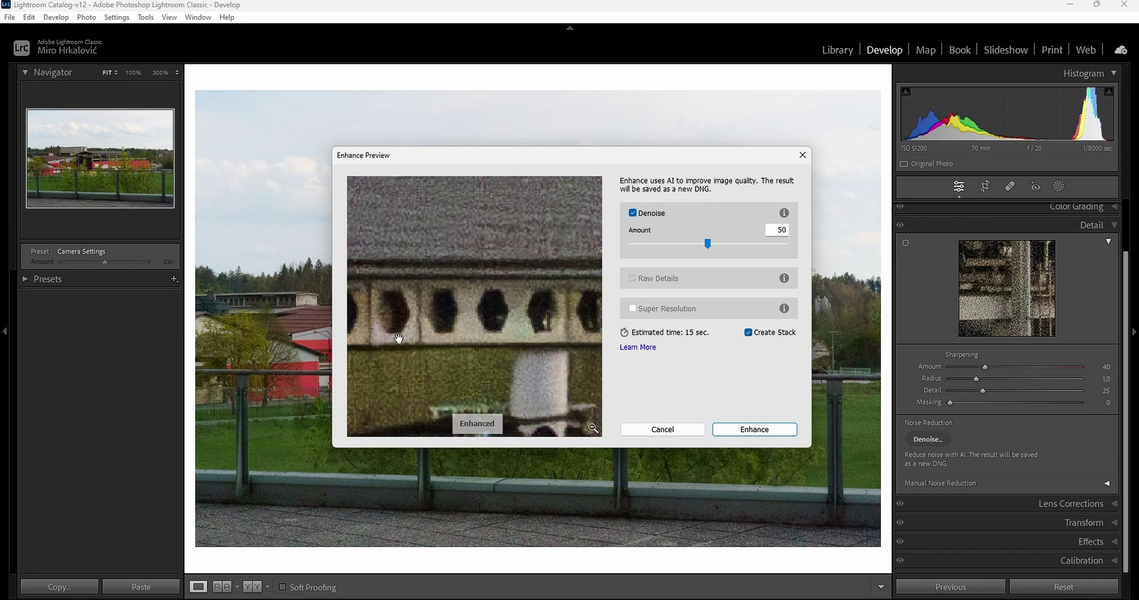
pyautogui.click(749, 432)
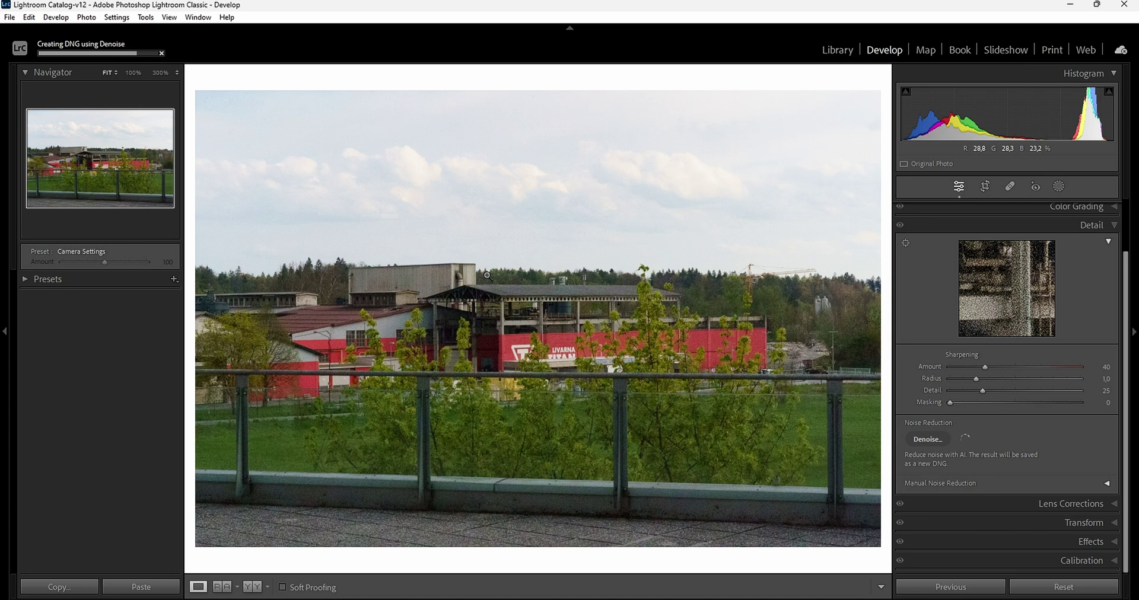
# Inspect the denoised factory roof in Lightroom at 100%, then 300%, then back to 100%
pyautogui.click(517, 314)
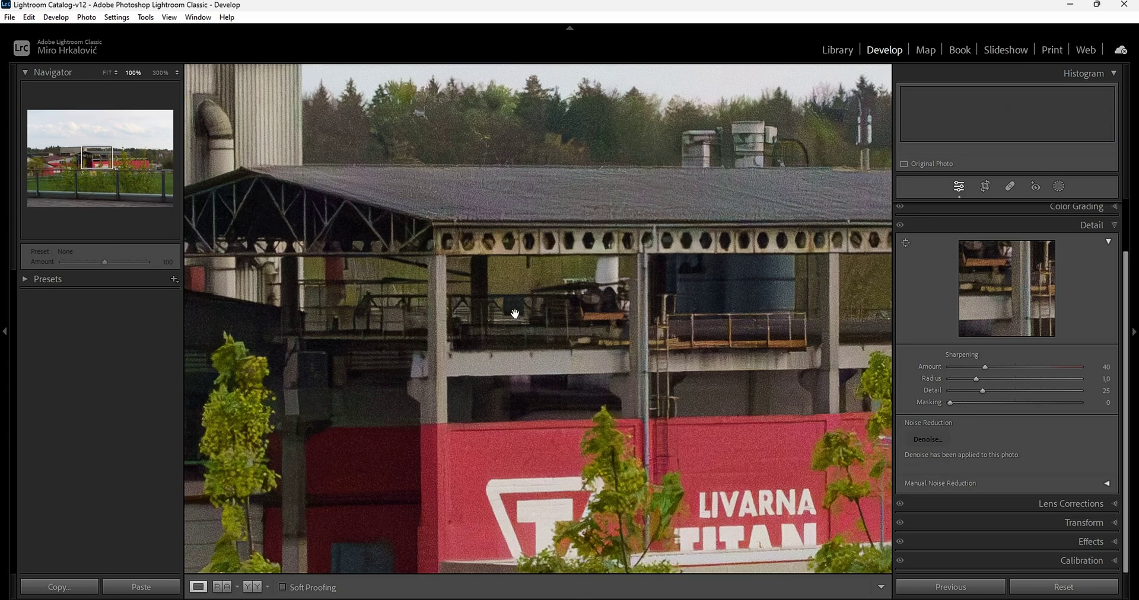
pyautogui.moveTo(582, 203); pyautogui.dragTo(460, 247)
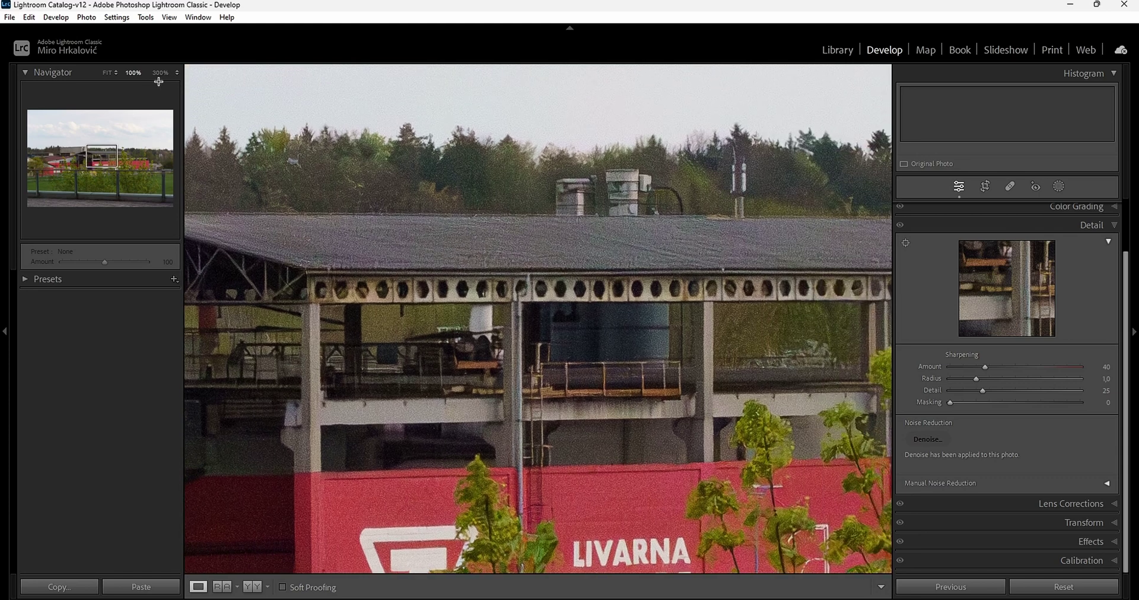
pyautogui.click(161, 73)
pyautogui.moveTo(569, 228); pyautogui.dragTo(634, 320)
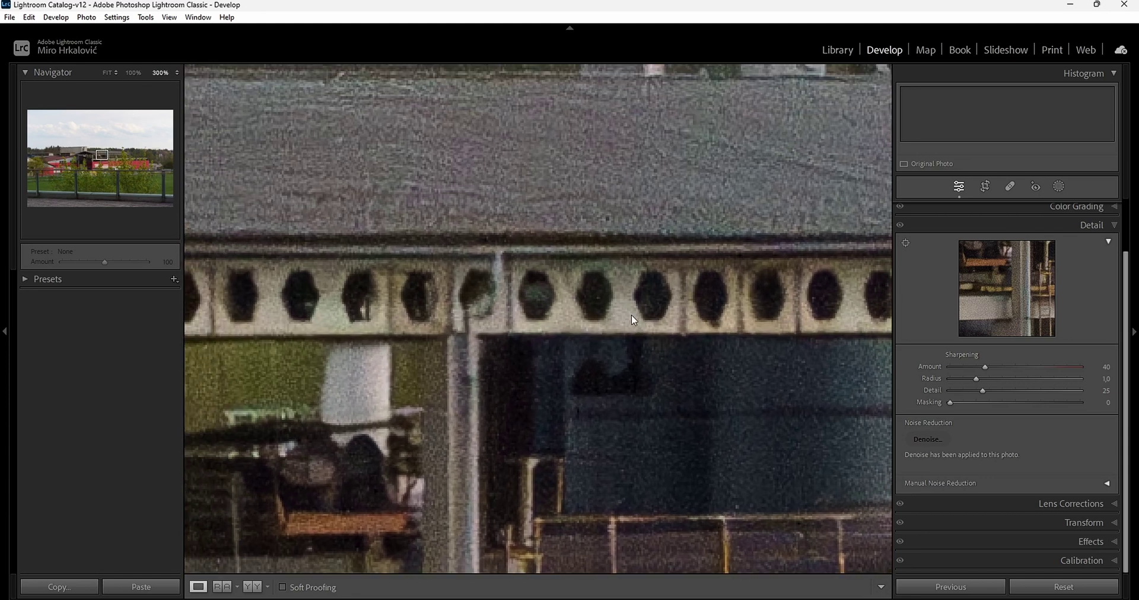
pyautogui.click(134, 76)
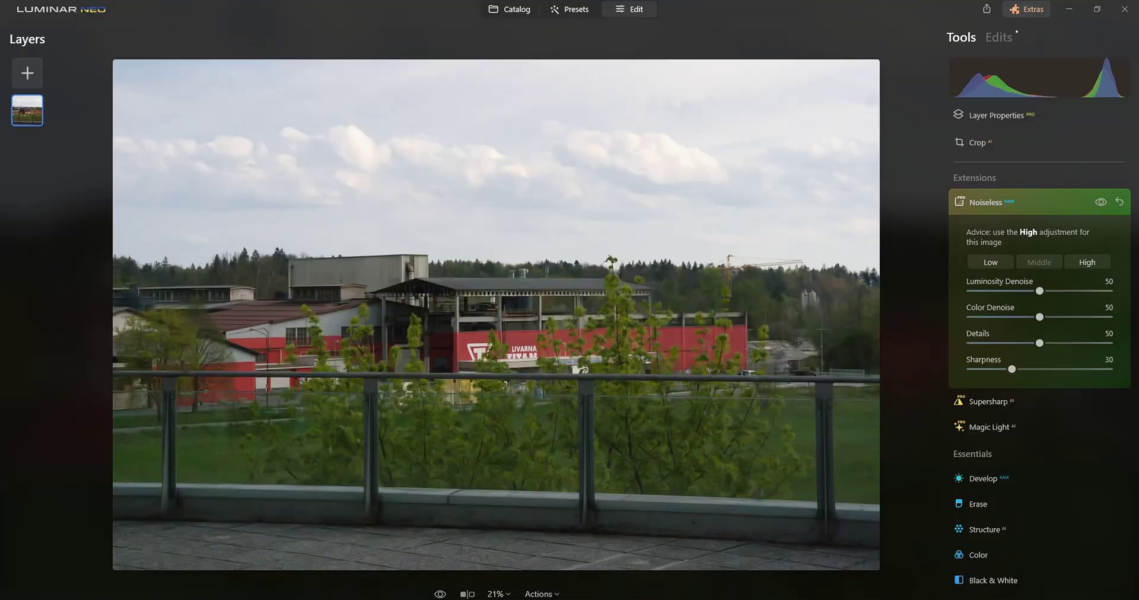
# Zoom Luminar Neo's preview to 100% and dock it on the right half of the screen
pyautogui.click(497, 594)
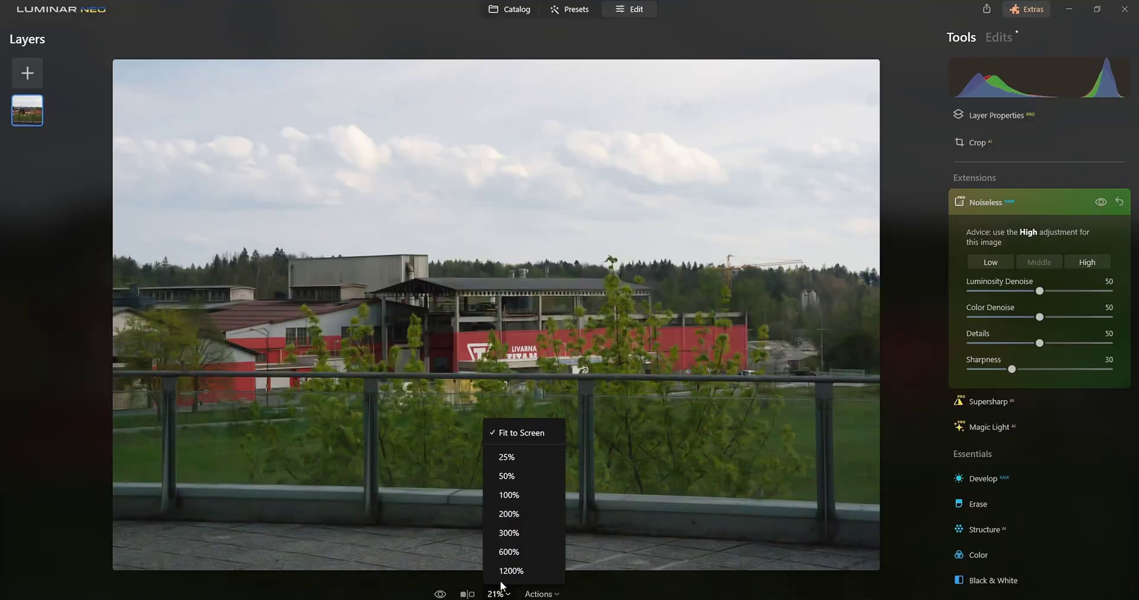
pyautogui.click(514, 501)
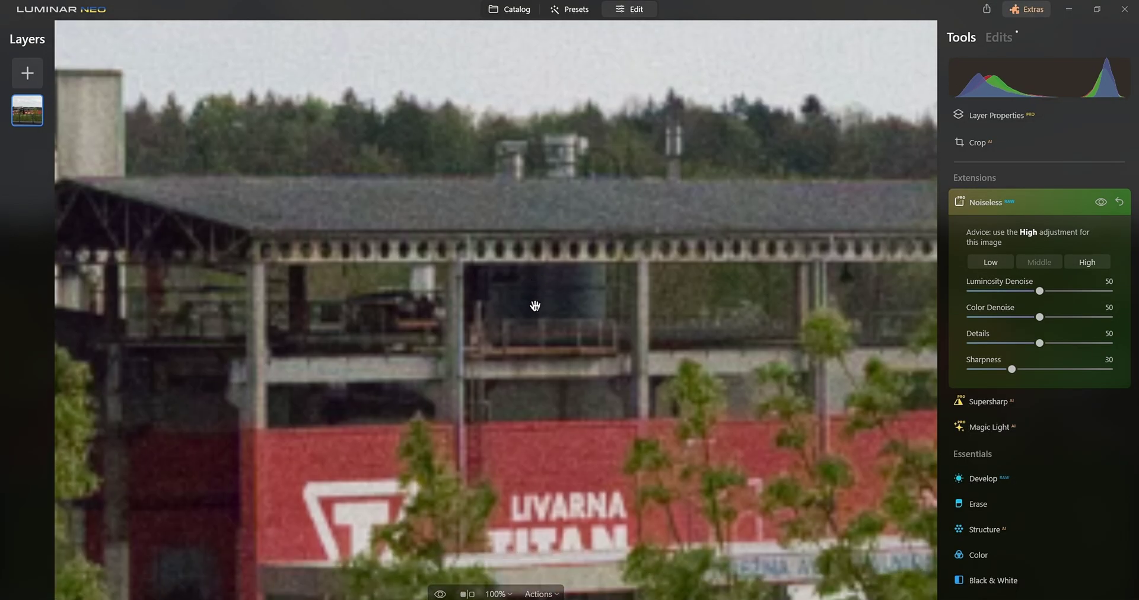
pyautogui.moveTo(435, 1); pyautogui.dragTo(1136, 189)
# Pan both Lightroom and Luminar views to the crane for comparison, then maximize Lightroom
pyautogui.click(240, 223)
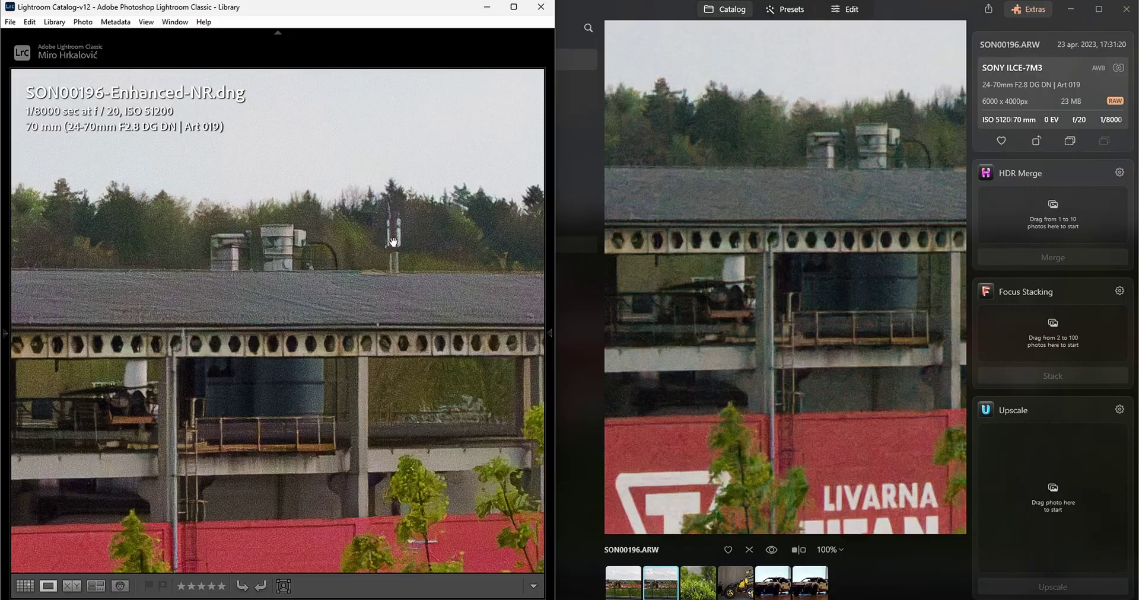
pyautogui.moveTo(417, 244); pyautogui.dragTo(274, 318)
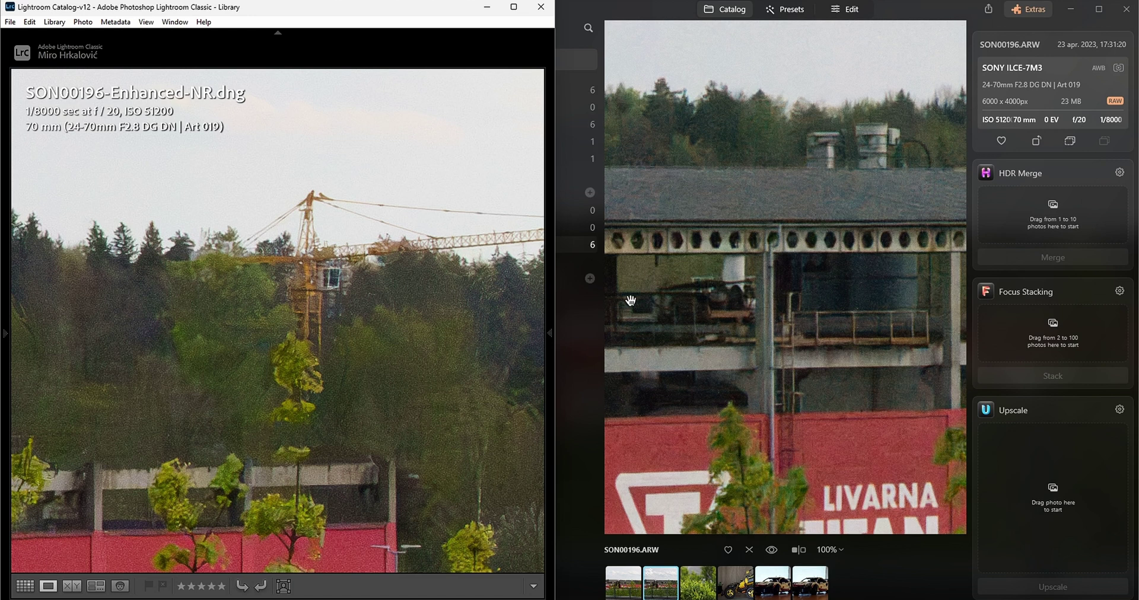
pyautogui.click(764, 299)
pyautogui.moveTo(764, 300); pyautogui.dragTo(540, 293)
pyautogui.click(249, 271)
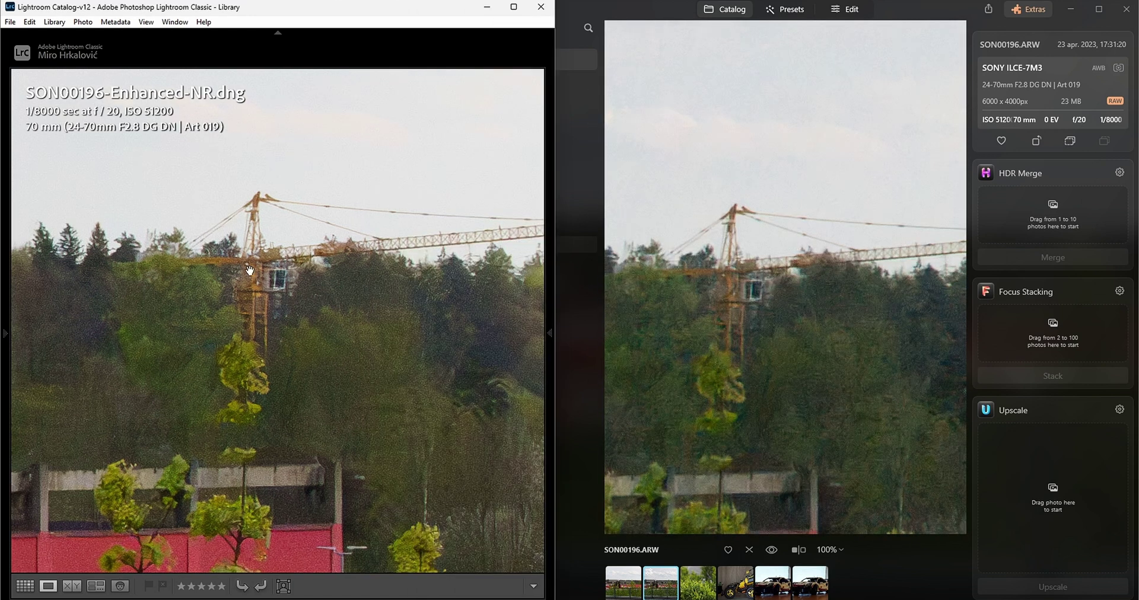
pyautogui.doubleClick(379, 13)
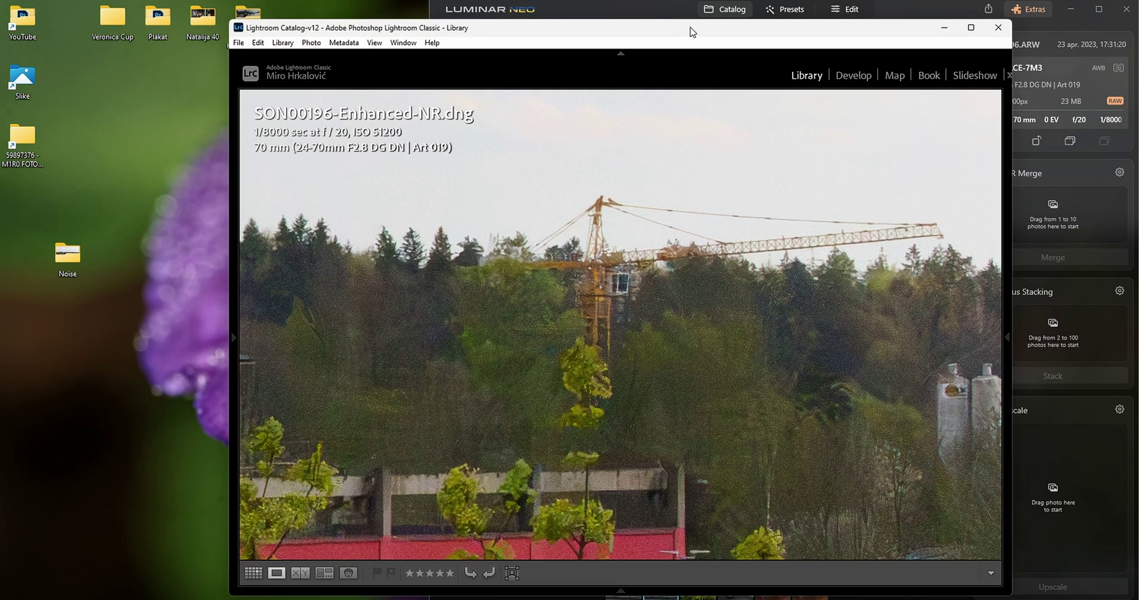
pyautogui.doubleClick(691, 31)
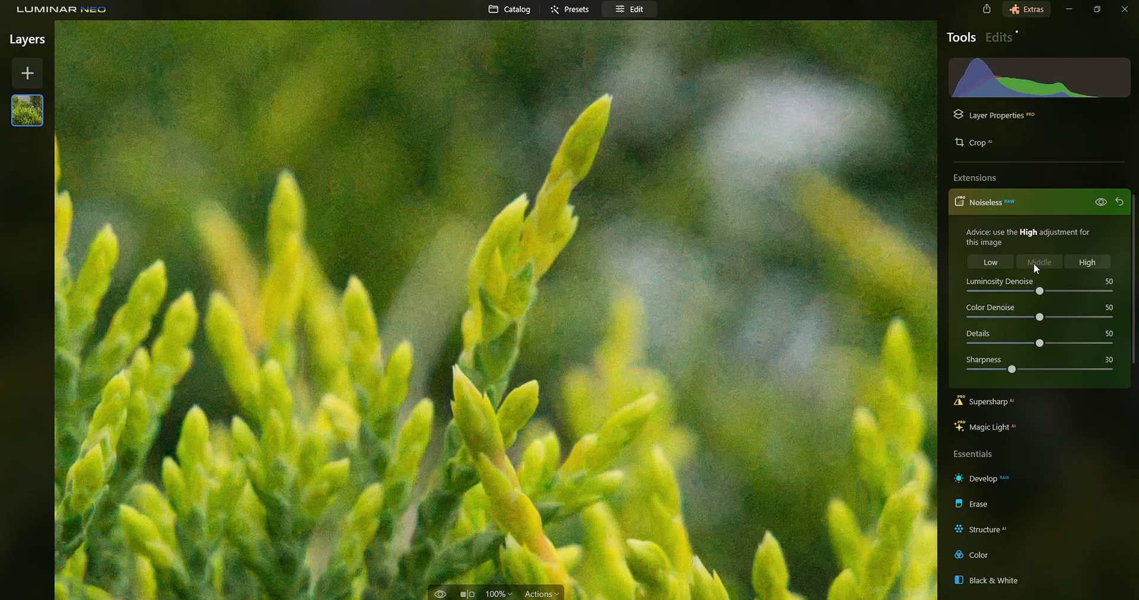
# Try Low and High Noiseless on the conifer photo, keep Middle, and return to Catalog
pyautogui.click(998, 265)
pyautogui.click(1074, 265)
pyautogui.moveTo(803, 261); pyautogui.dragTo(451, 283)
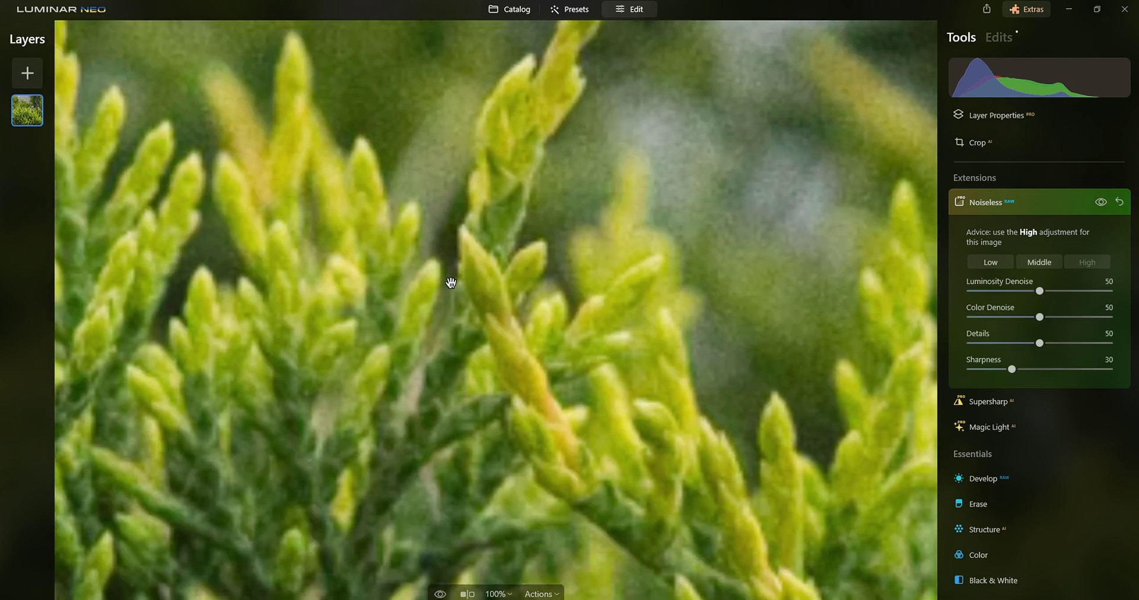
pyautogui.click(1037, 261)
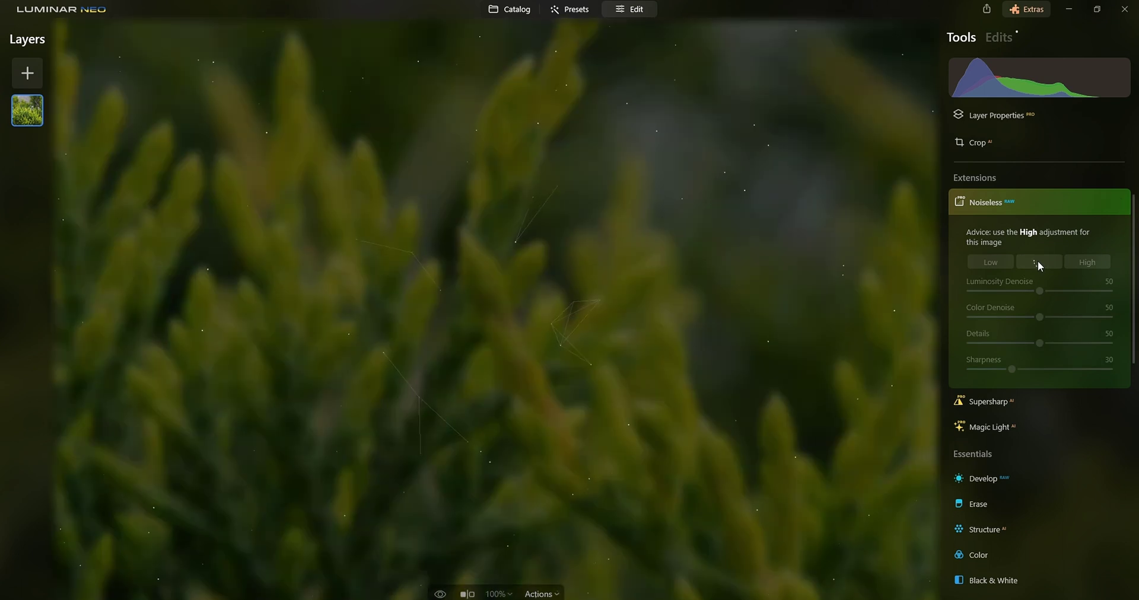
pyautogui.click(509, 9)
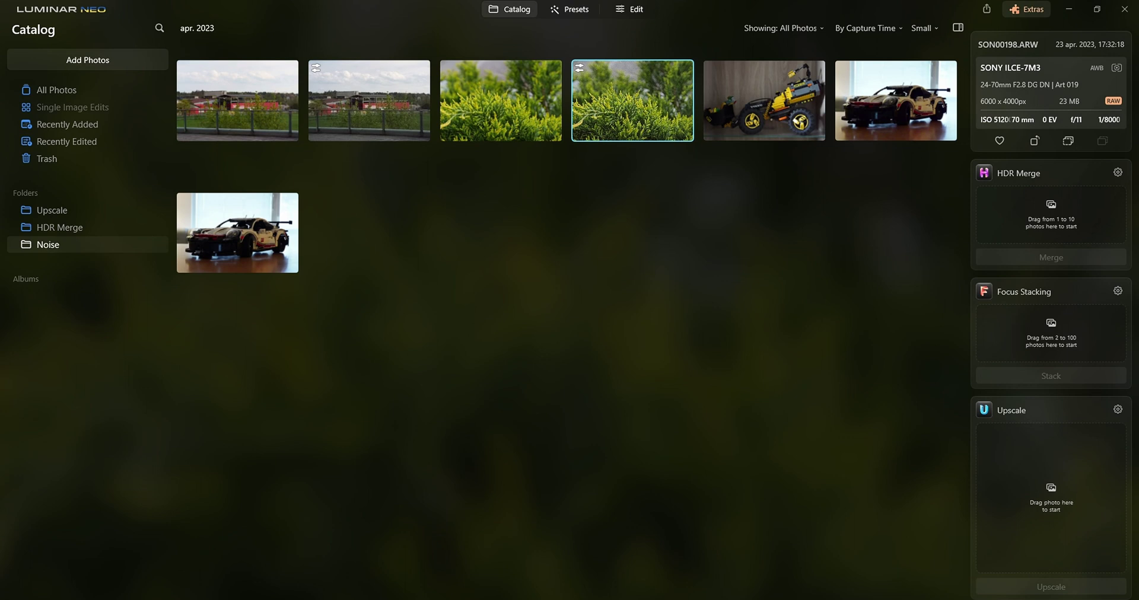
# Zoom the conifer photo to 100% in Lightroom's Develop module
pyautogui.moveTo(661, 599)
pyautogui.click(662, 563)
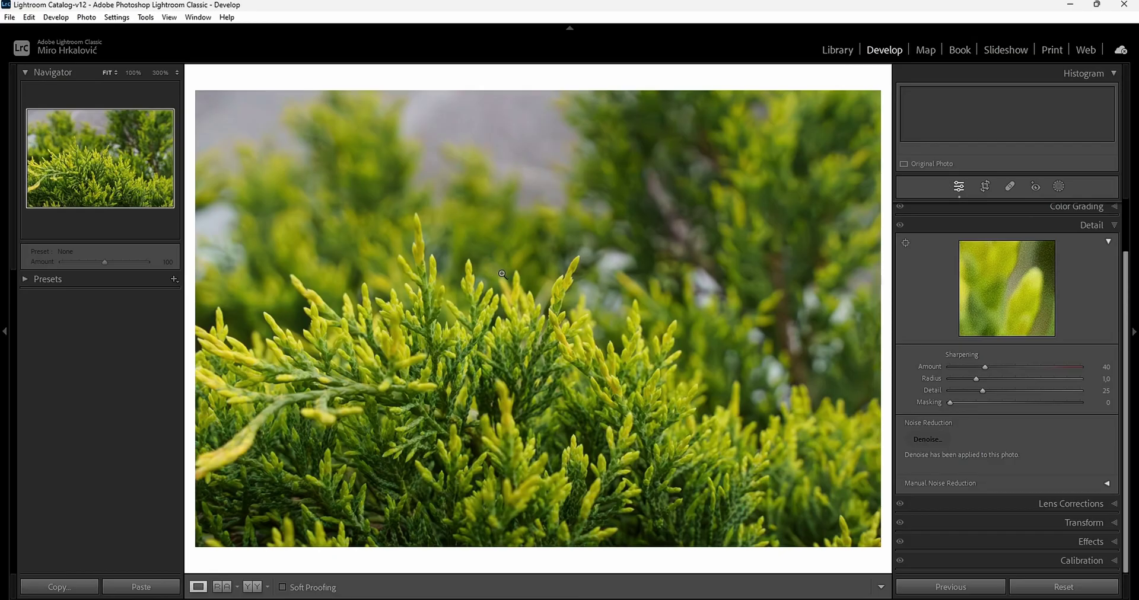
pyautogui.click(552, 318)
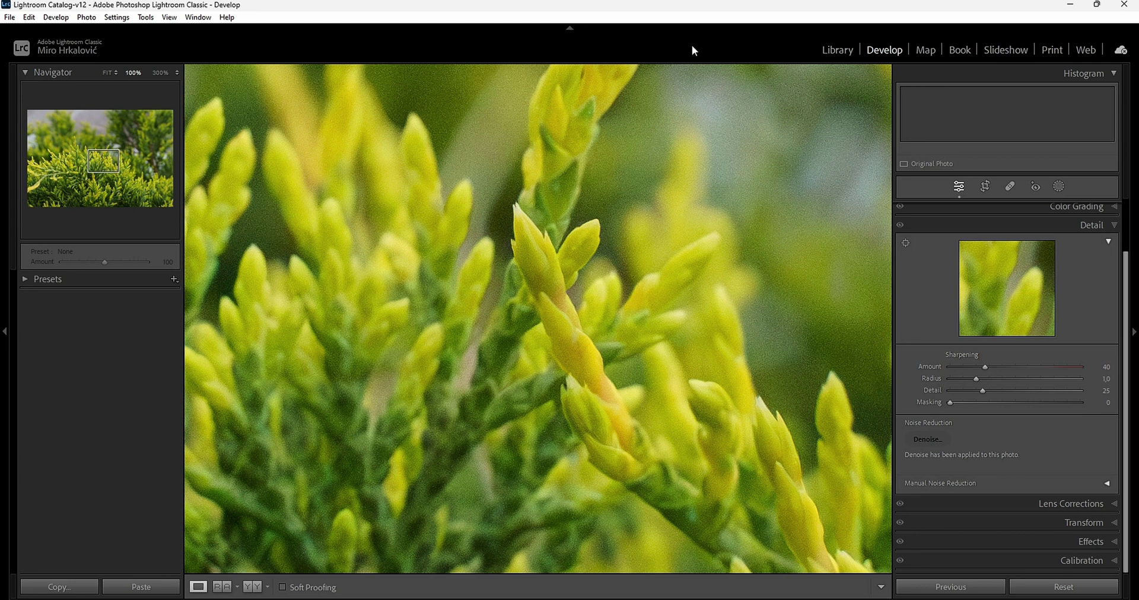
# Open the enhanced conifer DNG from the grid to compare detail, then bring up SON00008.ARW
pyautogui.click(838, 50)
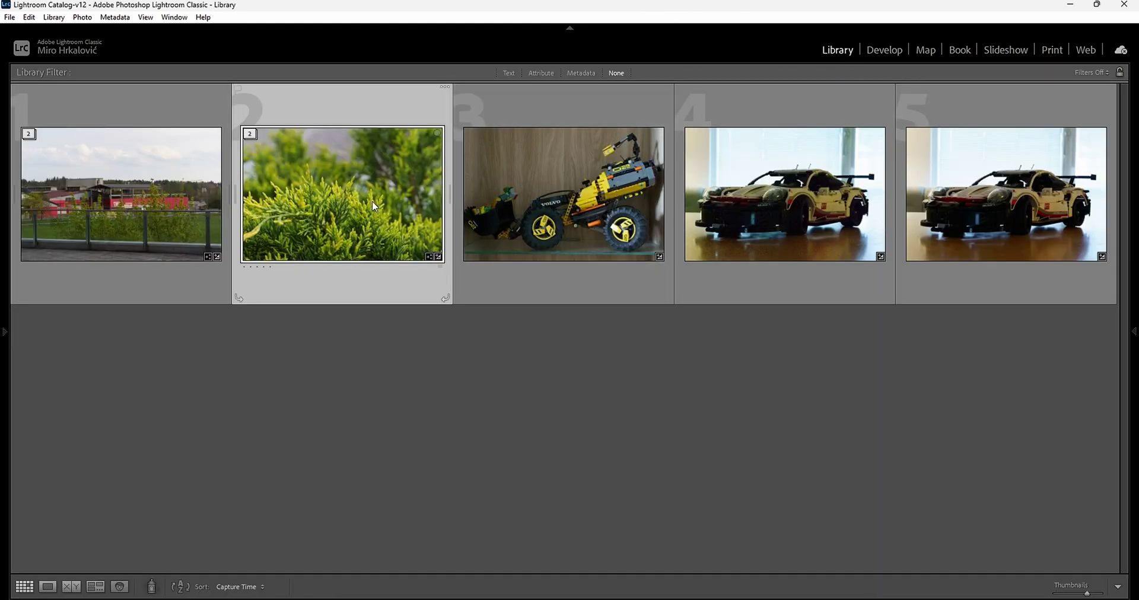
pyautogui.doubleClick(372, 200)
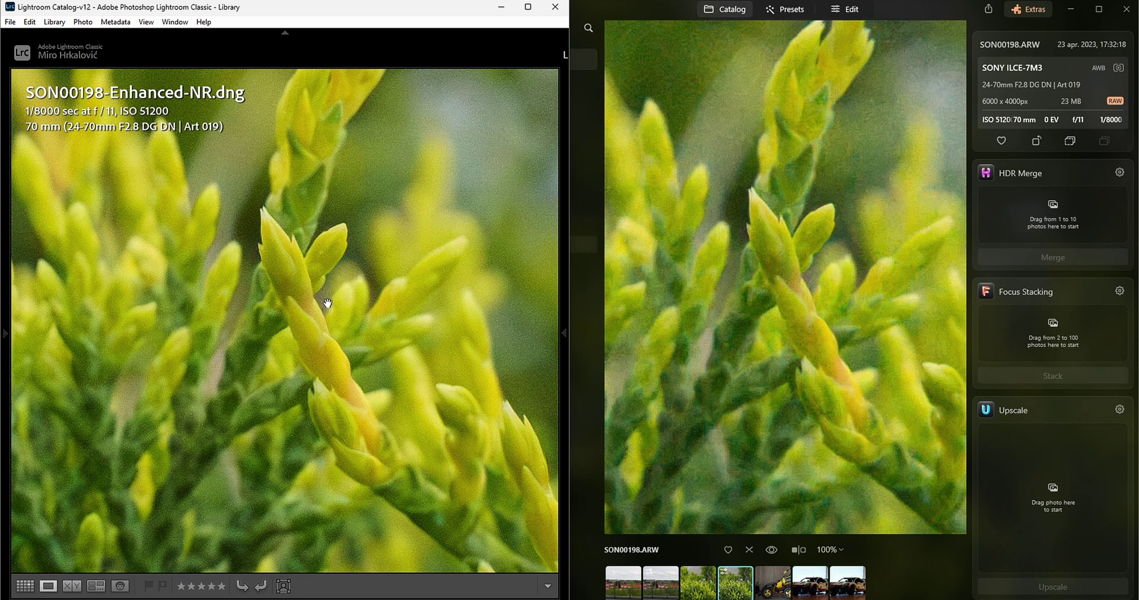
pyautogui.moveTo(328, 303)
pyautogui.mouseDown()
pyautogui.moveTo(310, 332)
pyautogui.moveTo(325, 282)
pyautogui.mouseUp()
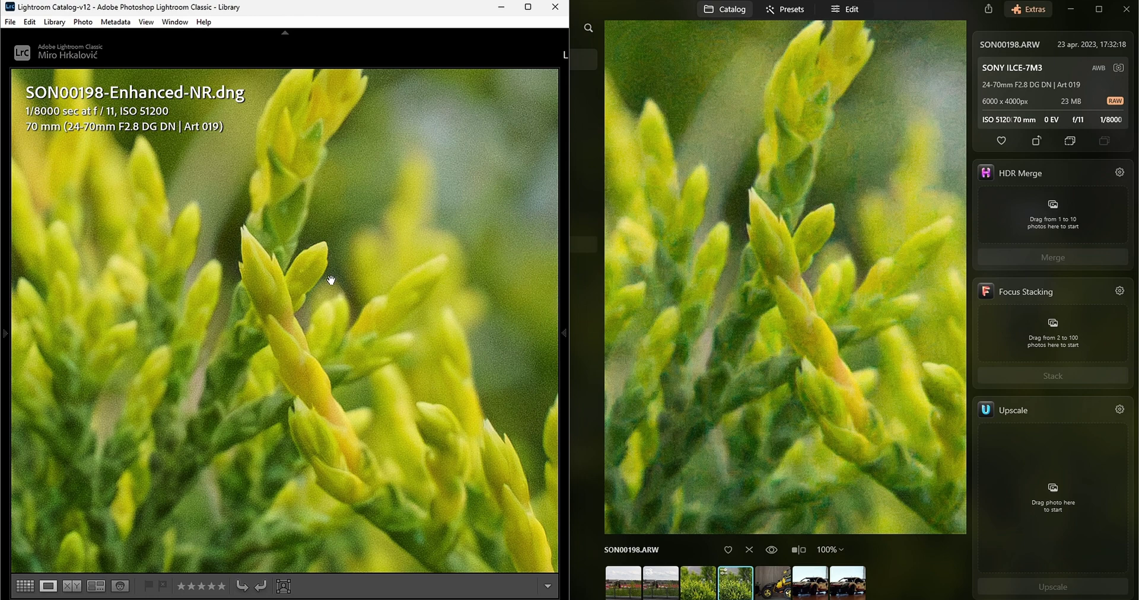
pyautogui.click(527, 7)
pyautogui.press('g')
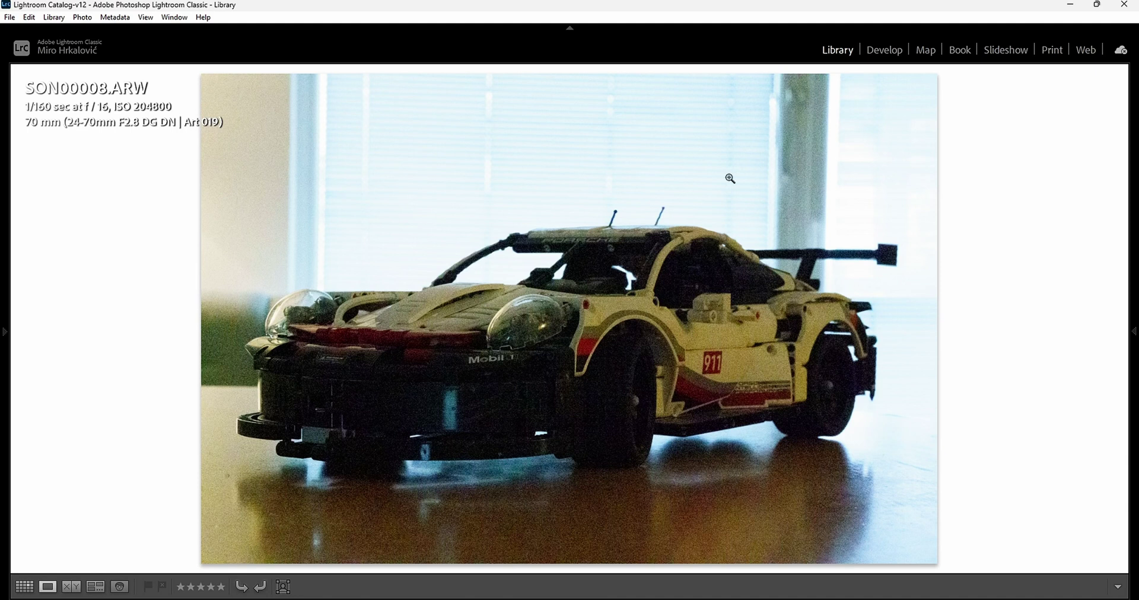
# Start Lightroom Denoise on the Porsche, and set Luminar's Noiseless to Middle after trying Low at 100%
pyautogui.click(883, 50)
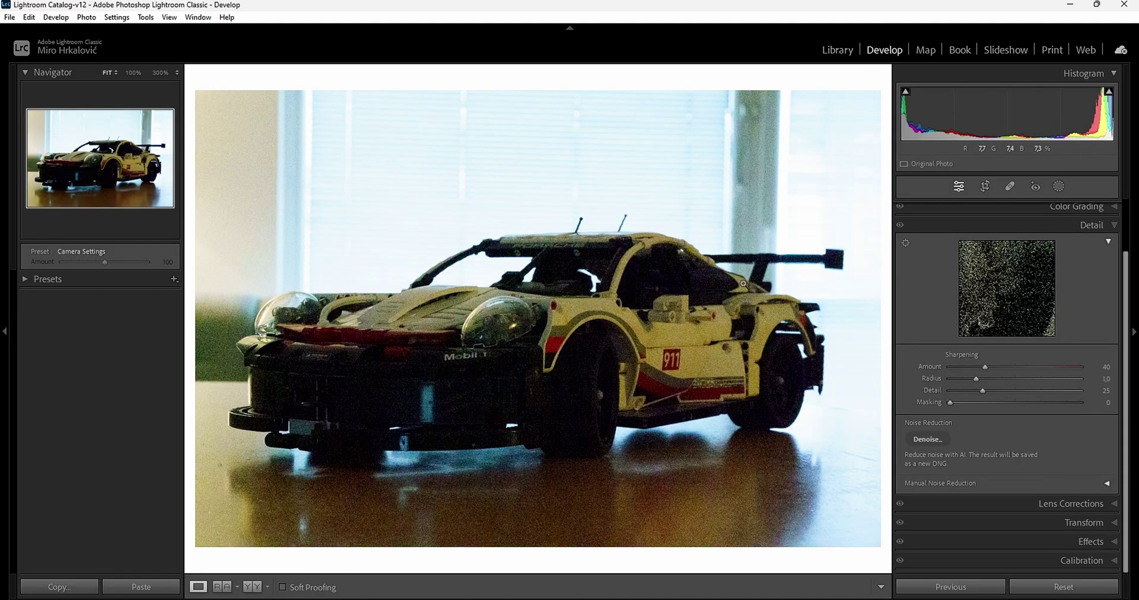
pyautogui.click(927, 439)
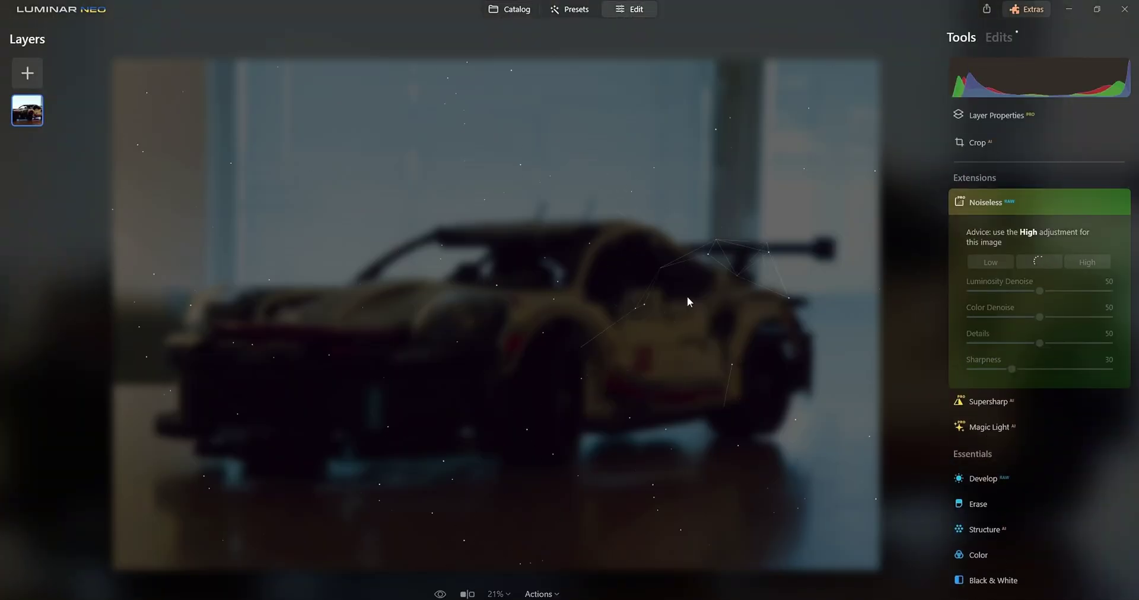
pyautogui.click(438, 314)
pyautogui.click(439, 315)
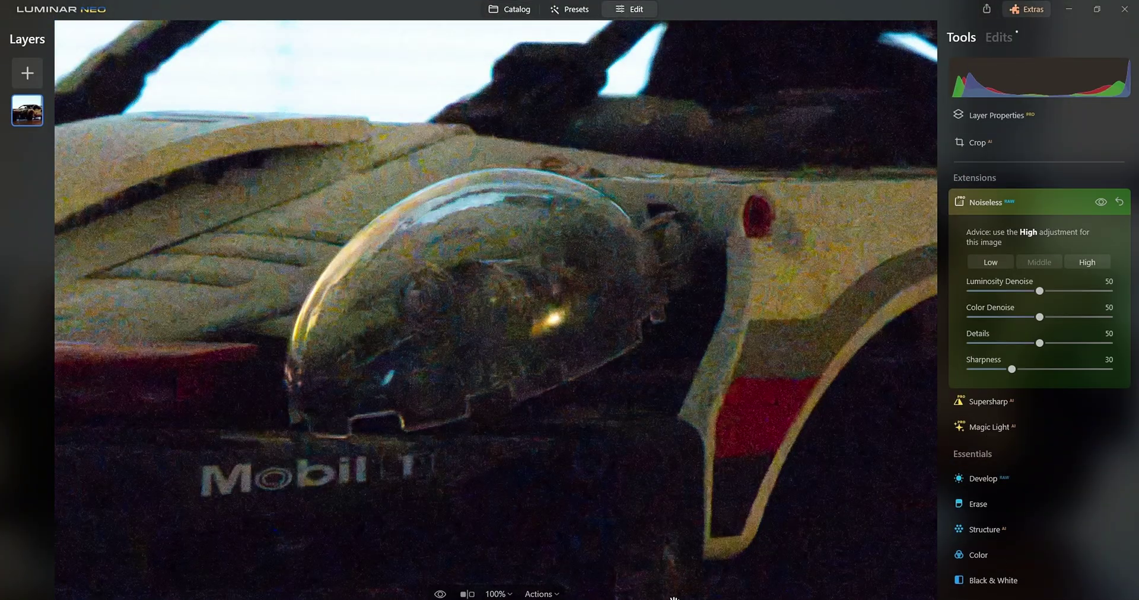
pyautogui.click(664, 560)
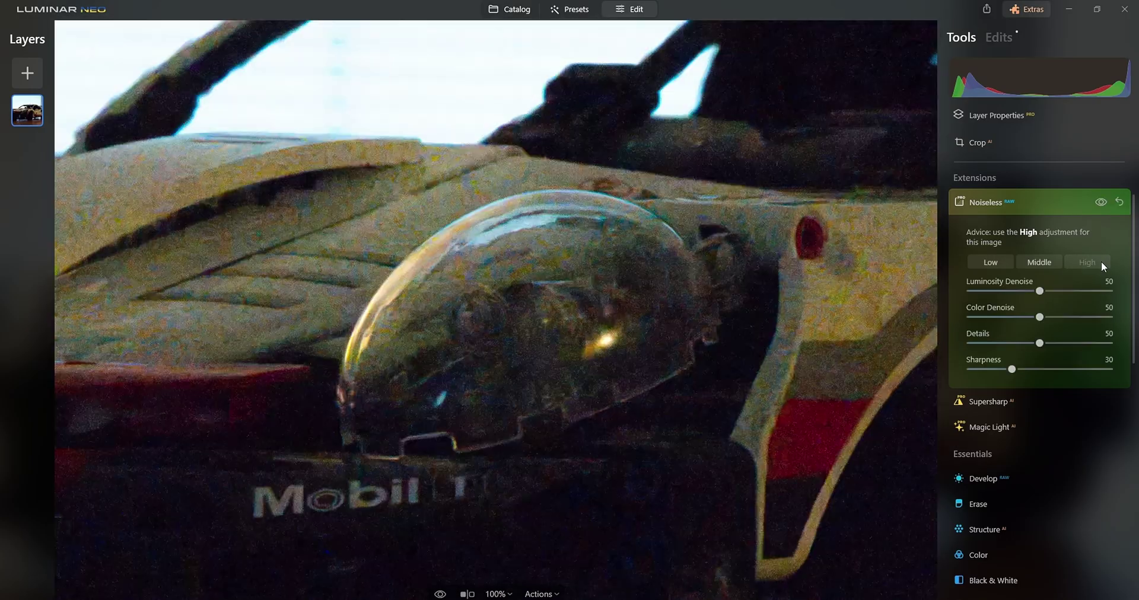
pyautogui.click(986, 260)
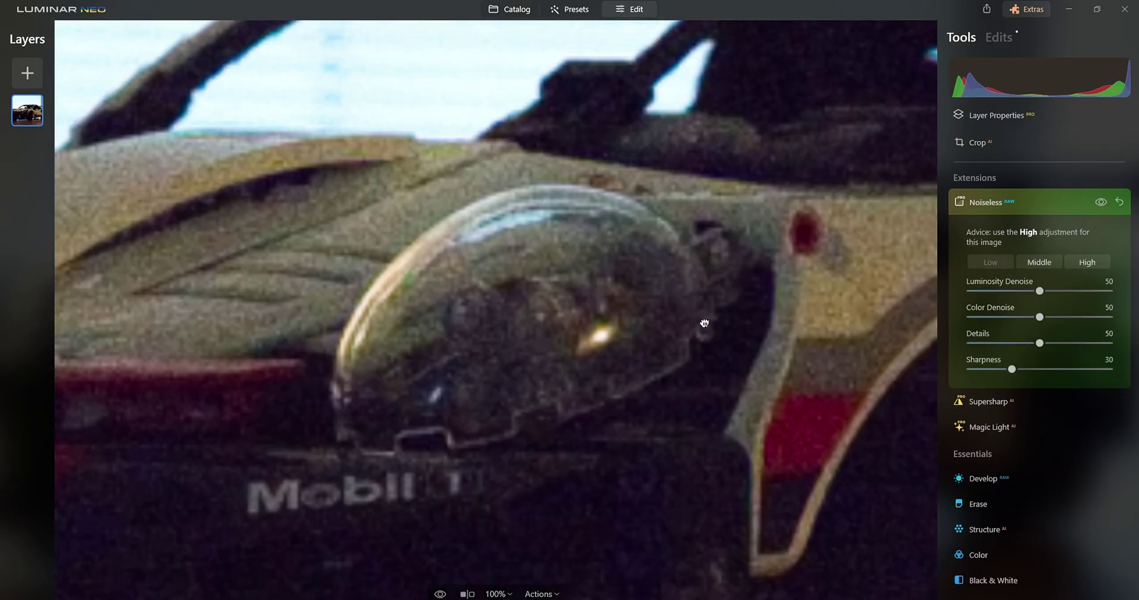
pyautogui.moveTo(699, 323); pyautogui.dragTo(667, 314)
pyautogui.click(1037, 262)
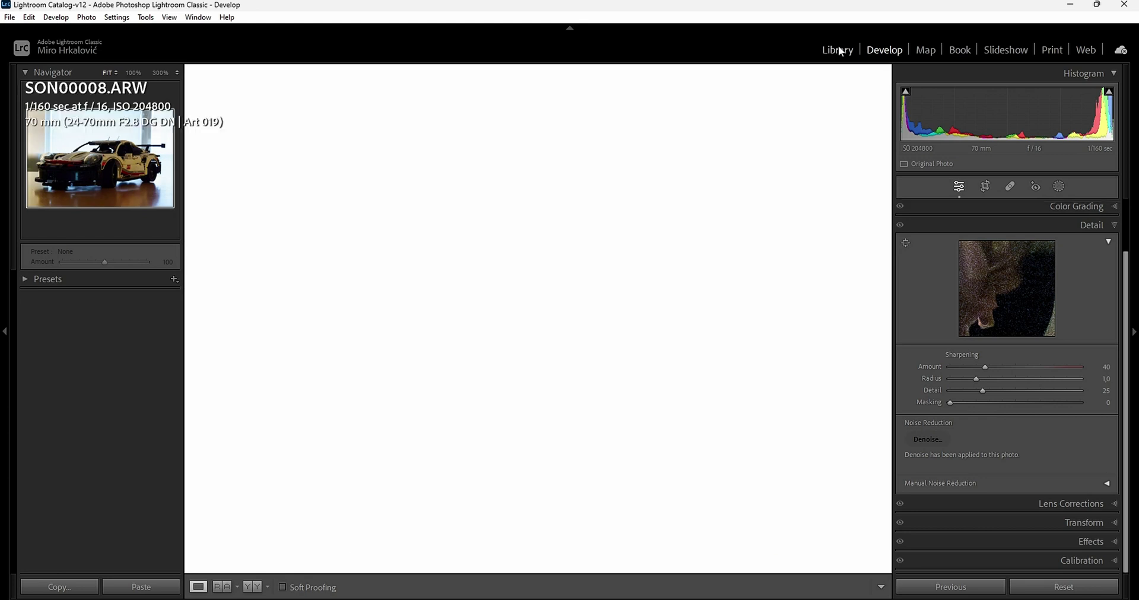
# View SON00008-Enhanced-NR.dng at 1:1 in Library, panning around the headlight and red reflector
pyautogui.click(839, 50)
pyautogui.click(450, 294)
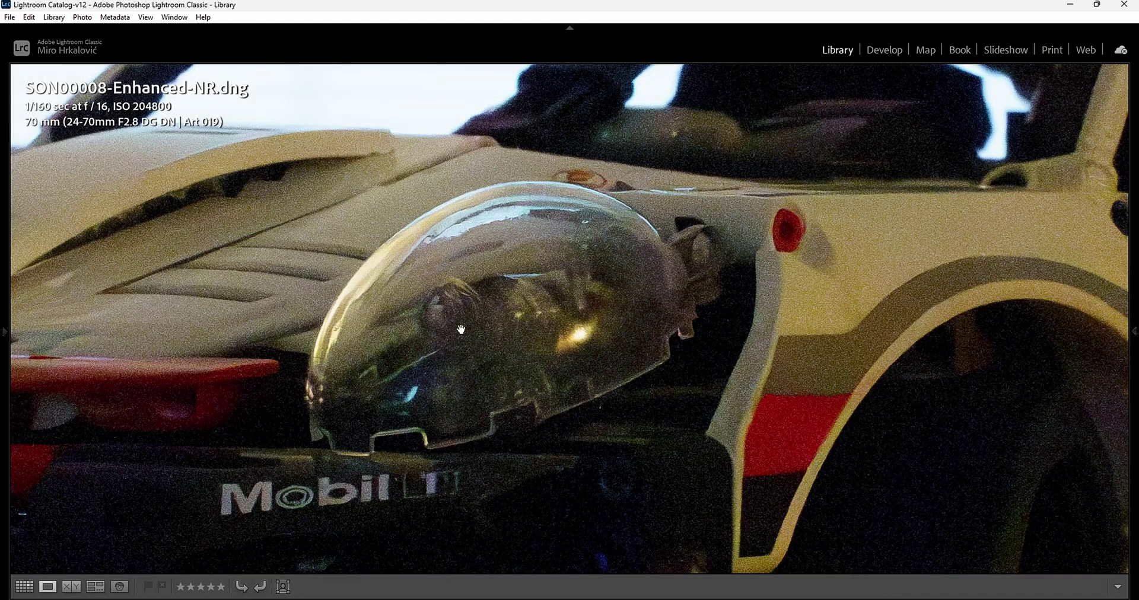
pyautogui.moveTo(451, 294); pyautogui.dragTo(581, 262)
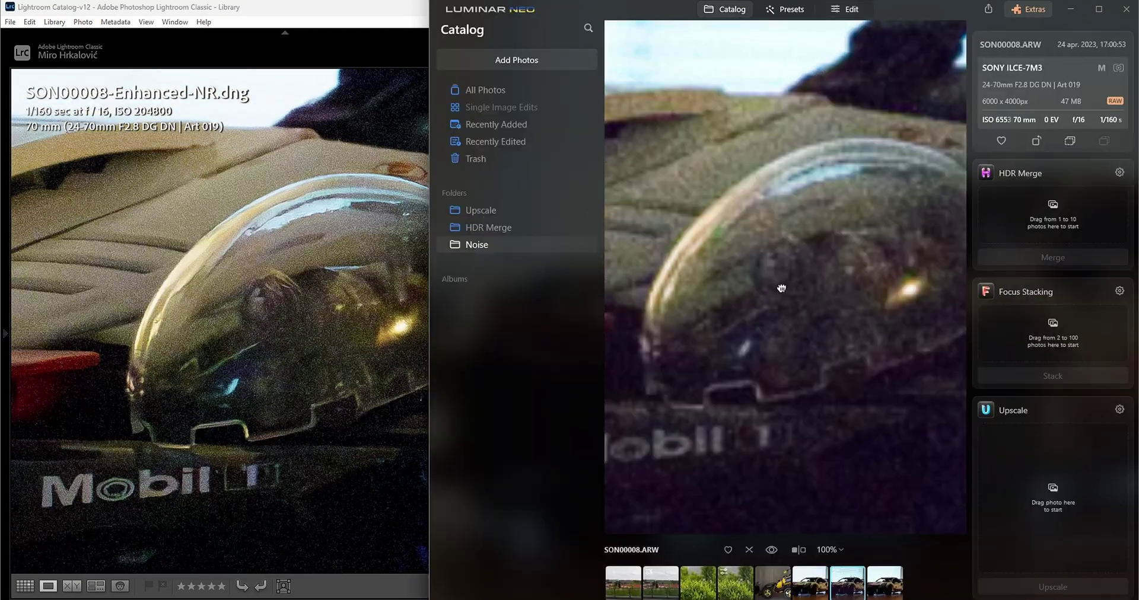
pyautogui.moveTo(533, 332); pyautogui.dragTo(242, 390)
# Line up Luminar's and Lightroom's views on the canopy, then maximise Lightroom
pyautogui.click(668, 314)
pyautogui.moveTo(668, 314); pyautogui.dragTo(896, 198)
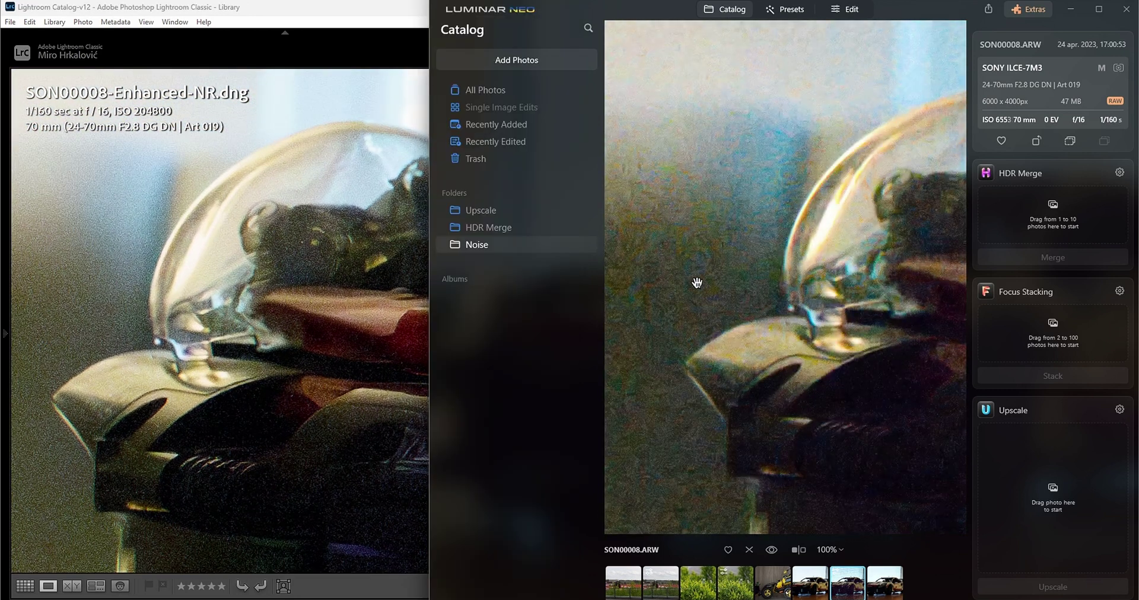
pyautogui.moveTo(746, 254)
pyautogui.mouseDown()
pyautogui.moveTo(750, 239)
pyautogui.moveTo(740, 246)
pyautogui.mouseUp()
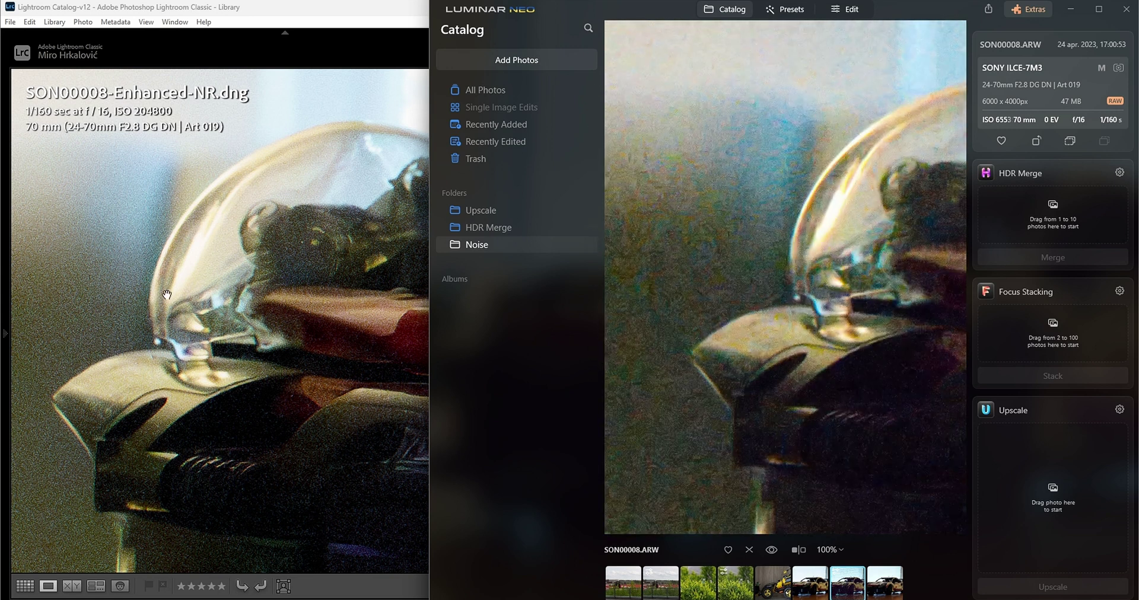
pyautogui.moveTo(131, 292); pyautogui.dragTo(171, 323)
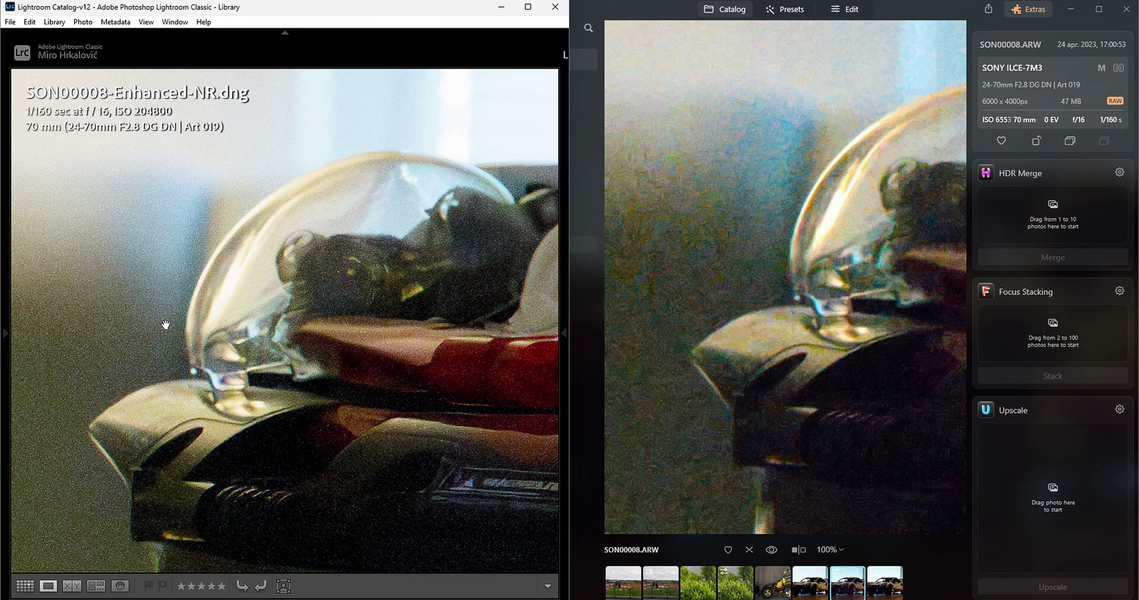
pyautogui.moveTo(386, 22); pyautogui.dragTo(507, 34)
# Compare the denoised DNG with the original SON00008.ARW in Compare view, zoomed on the canopy
pyautogui.press('d')
pyautogui.moveTo(681, 282); pyautogui.dragTo(424, 433)
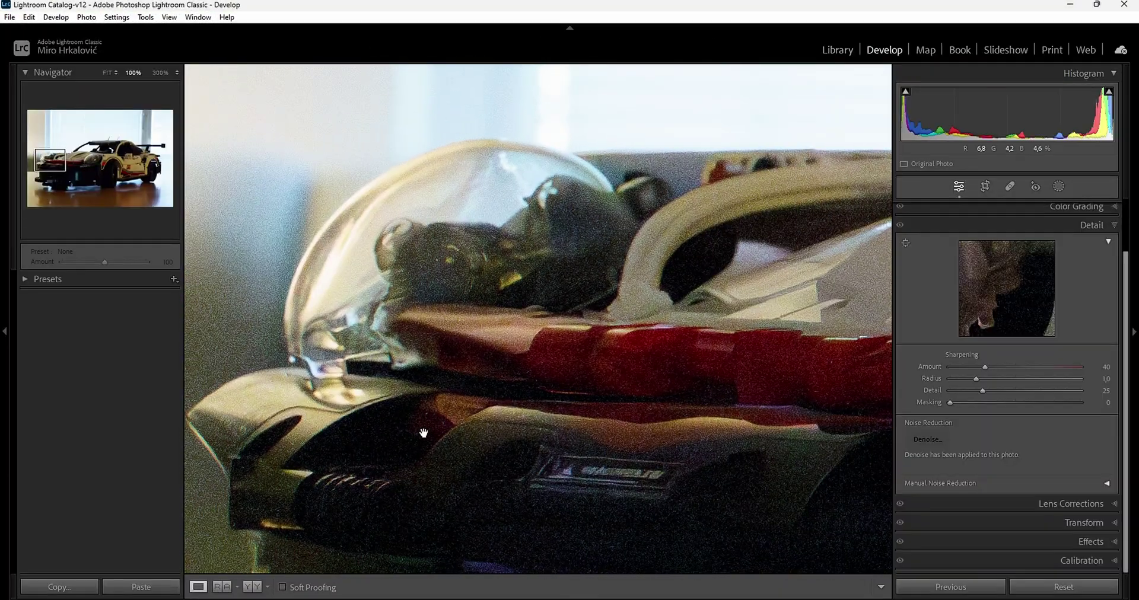
pyautogui.click(844, 49)
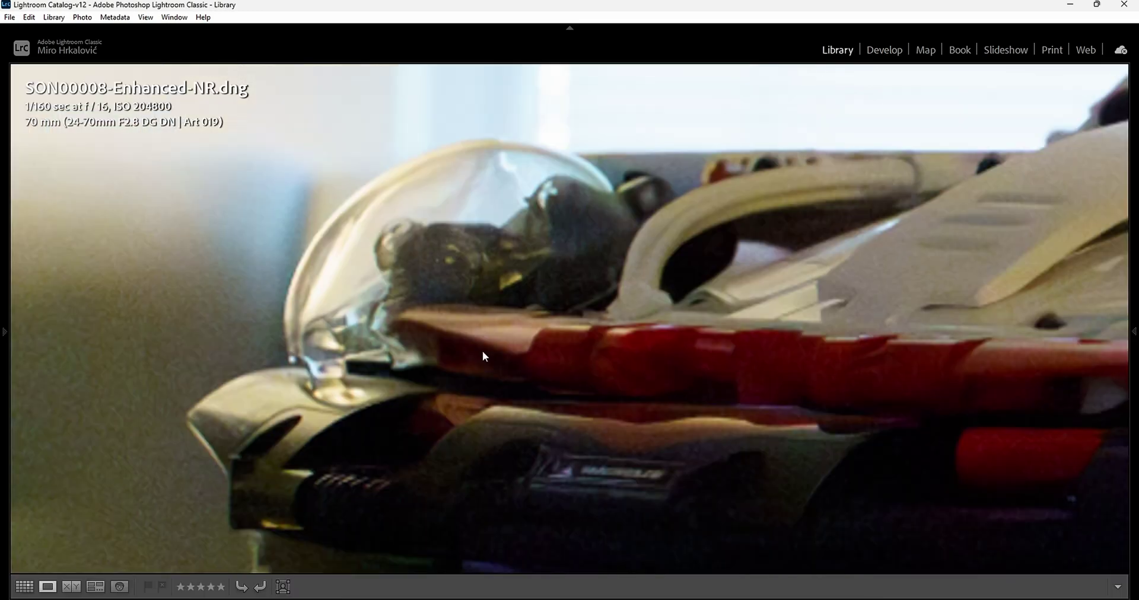
pyautogui.click(24, 587)
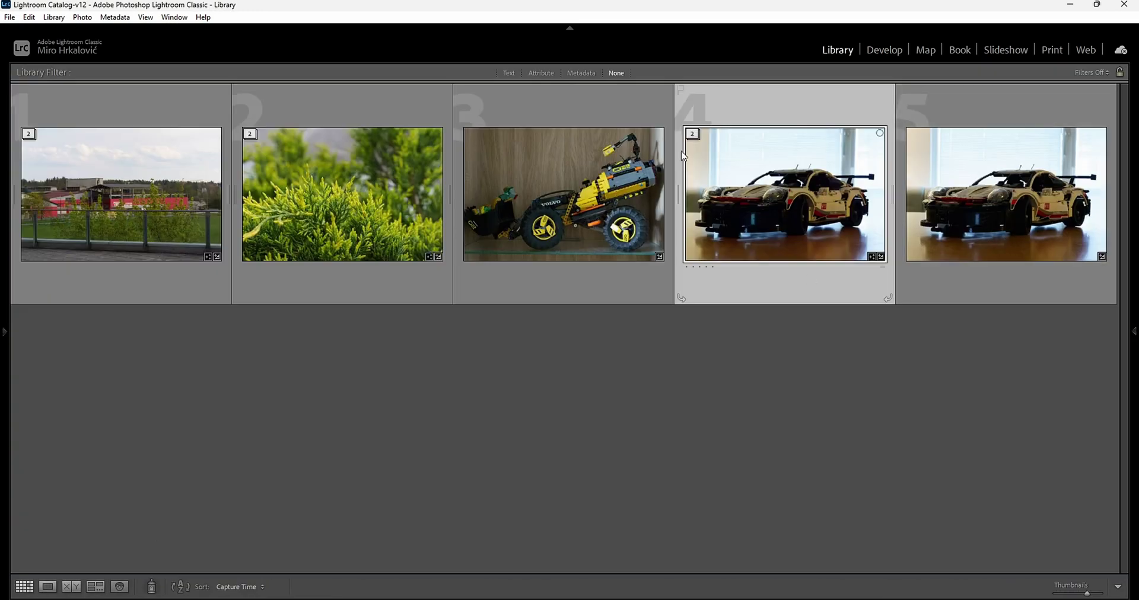
pyautogui.press('c')
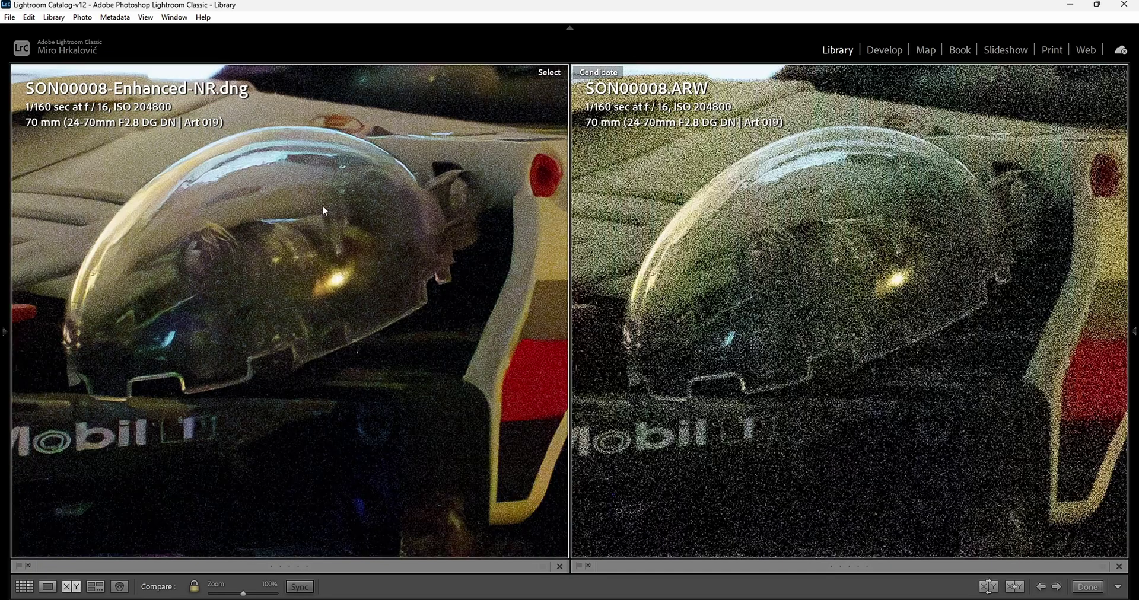
pyautogui.moveTo(322, 204); pyautogui.dragTo(354, 250)
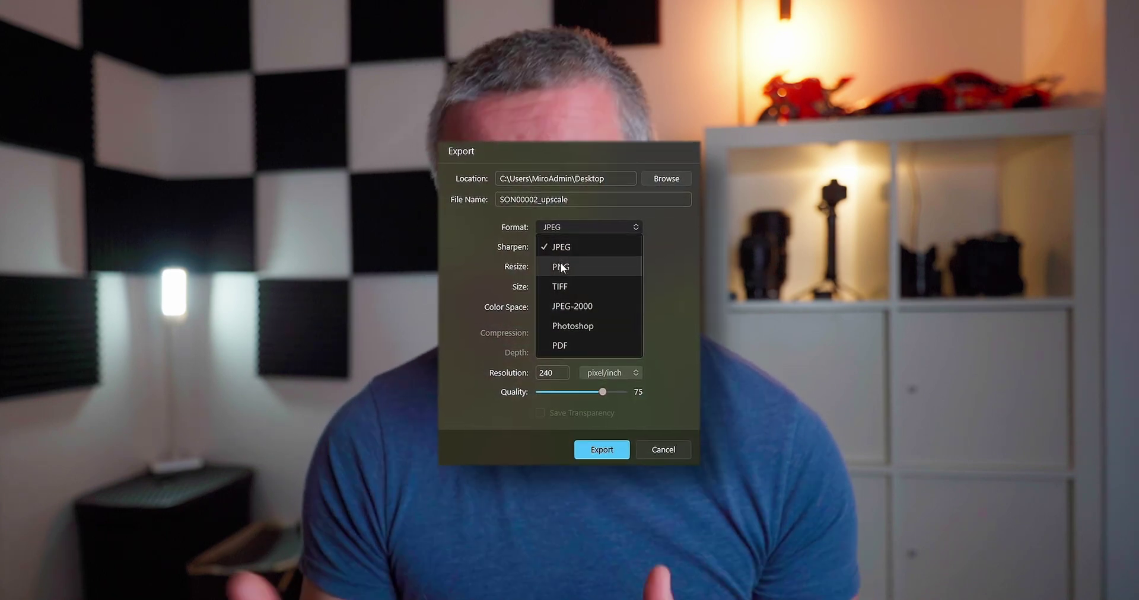
# Pick TIFF in the Export dialog's Format dropdown in place of JPEG
pyautogui.click(561, 285)
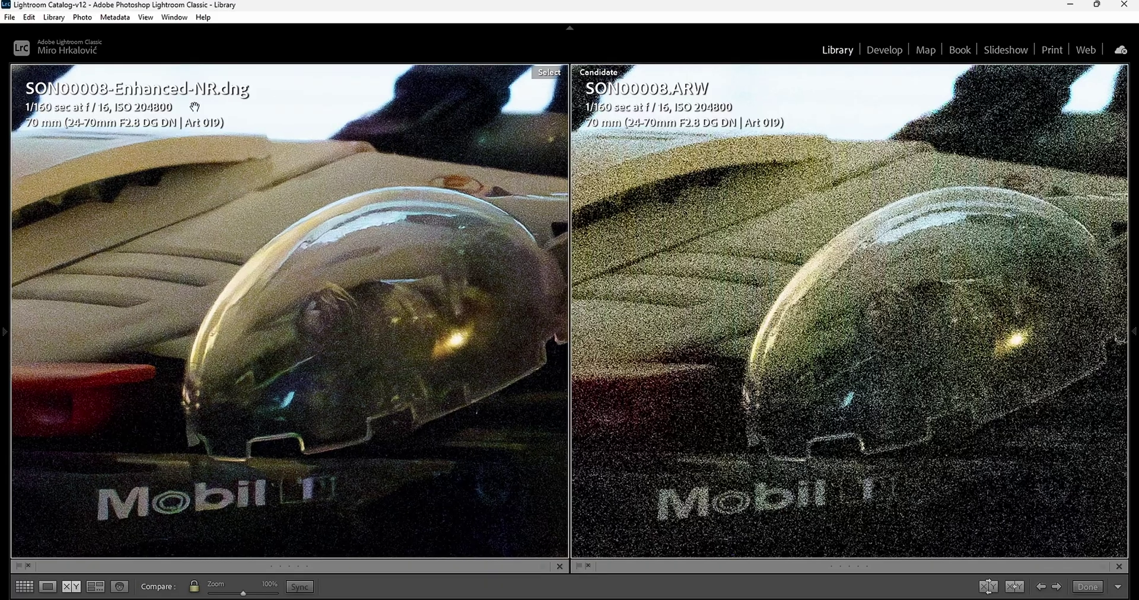
# Switch to the Develop module showing the original ISO 204800 Lego Porsche RAW
pyautogui.click(878, 53)
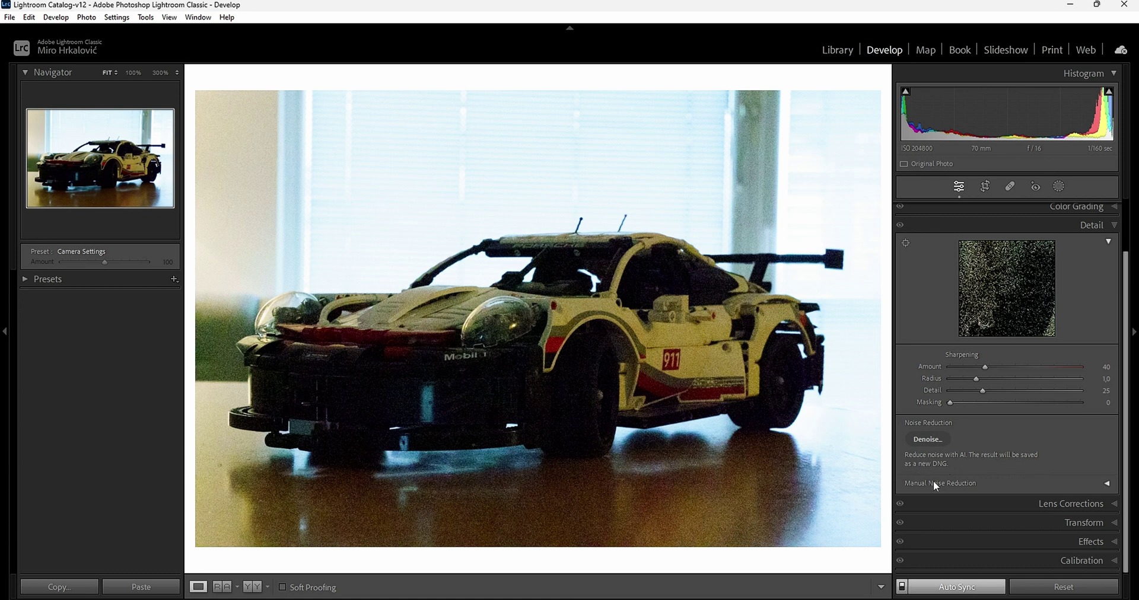
# Step forward to the Enhanced-NR DNG denoised copy of the car photo
pyautogui.press('Right')
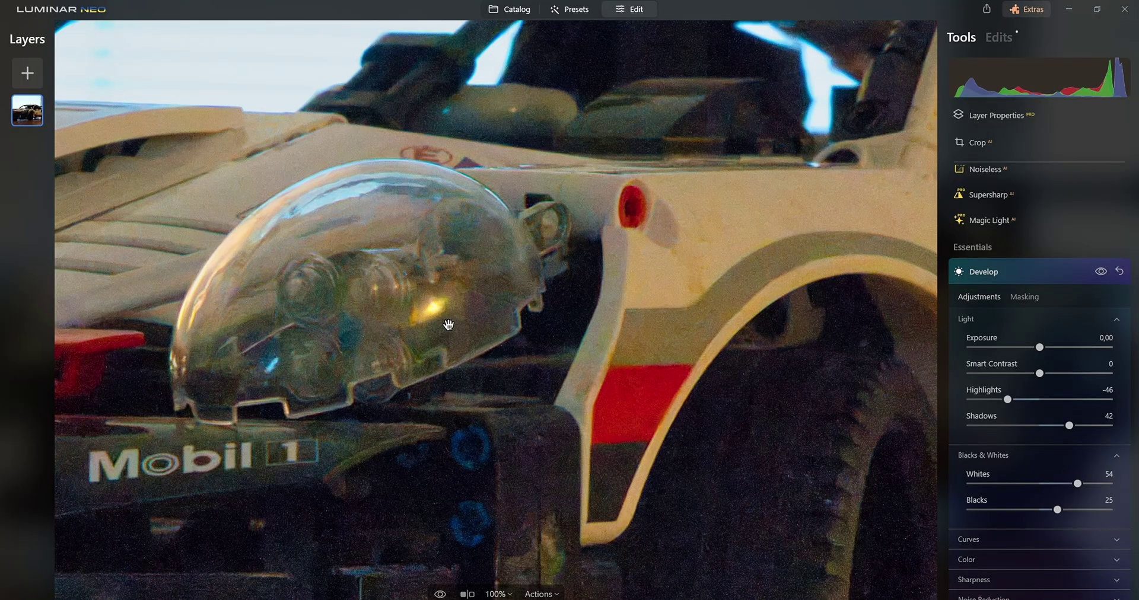
# With the view fit to screen and Develop collapsed, apply Supersharp at Low strength
pyautogui.scroll(-5, 449, 326)
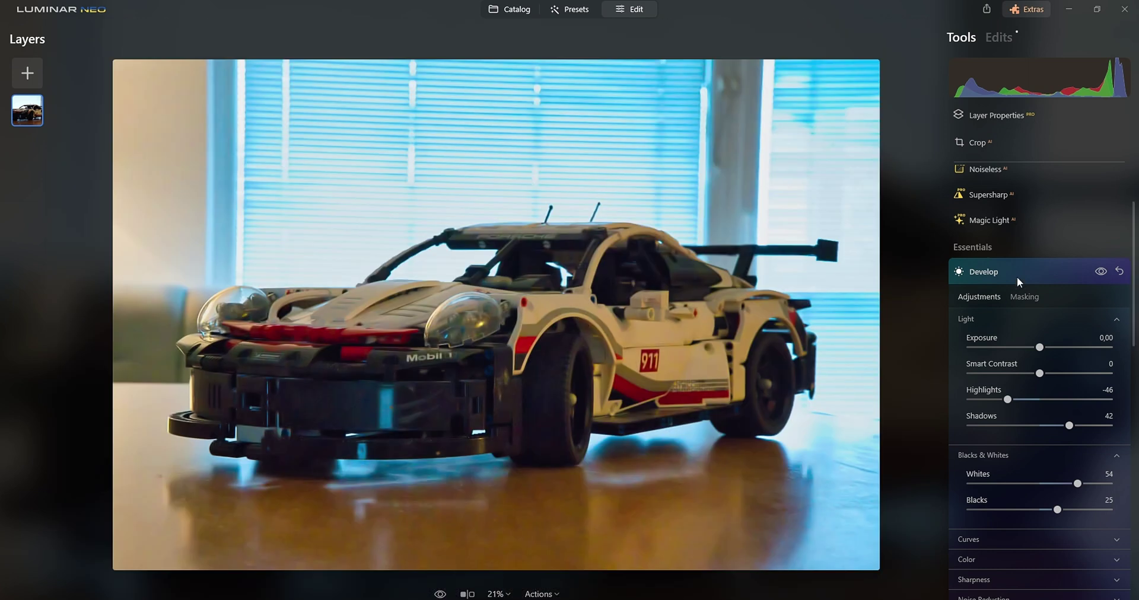
pyautogui.click(1016, 274)
pyautogui.click(1005, 195)
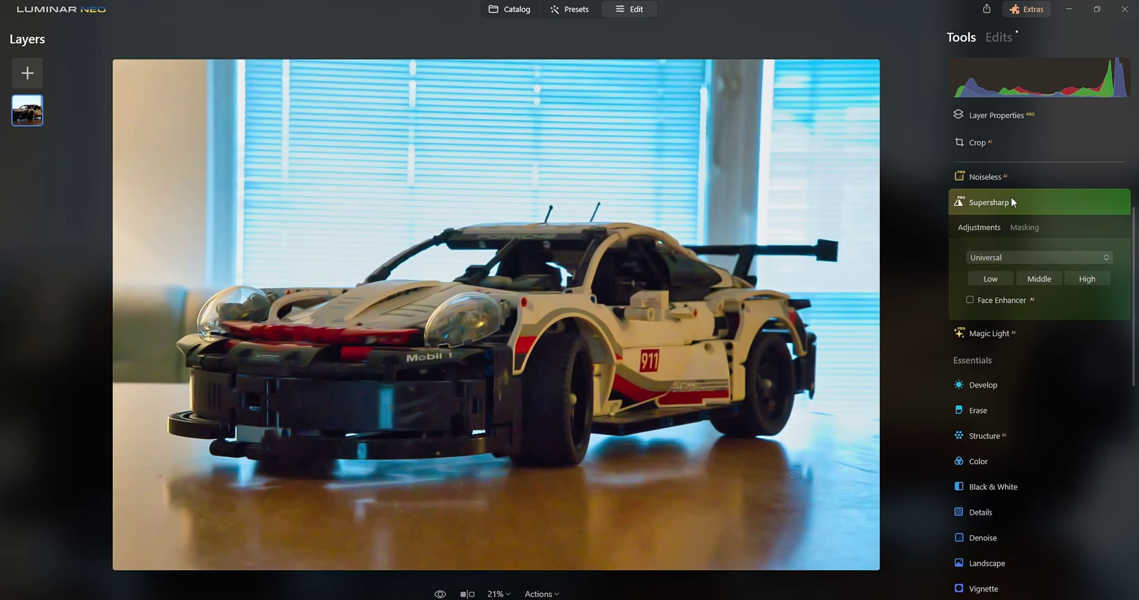
pyautogui.click(992, 276)
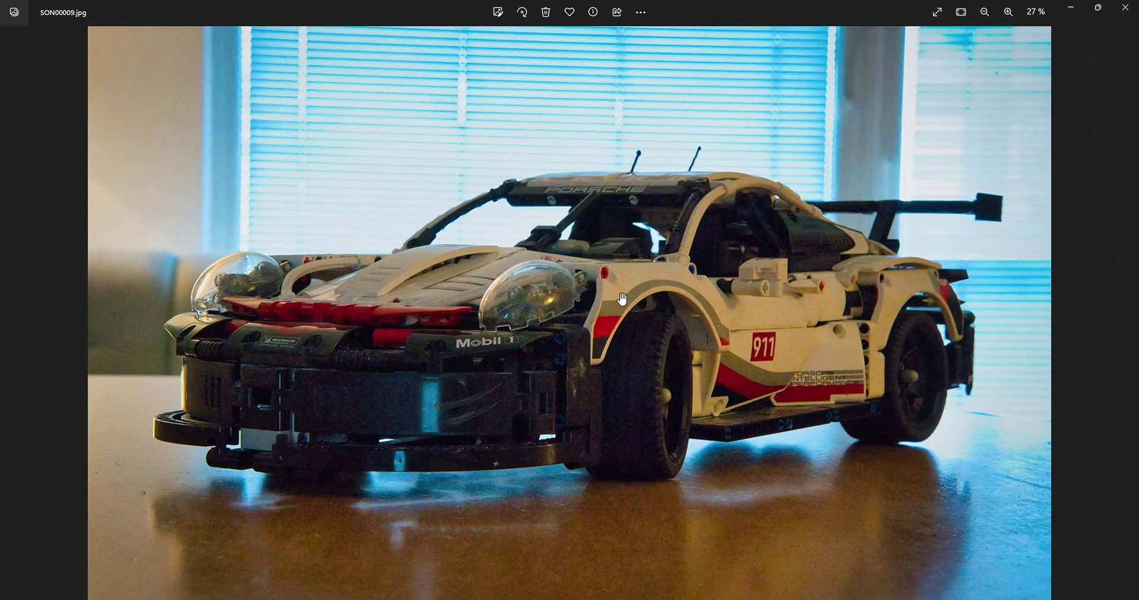
pyautogui.scroll(-1, 546, 333)
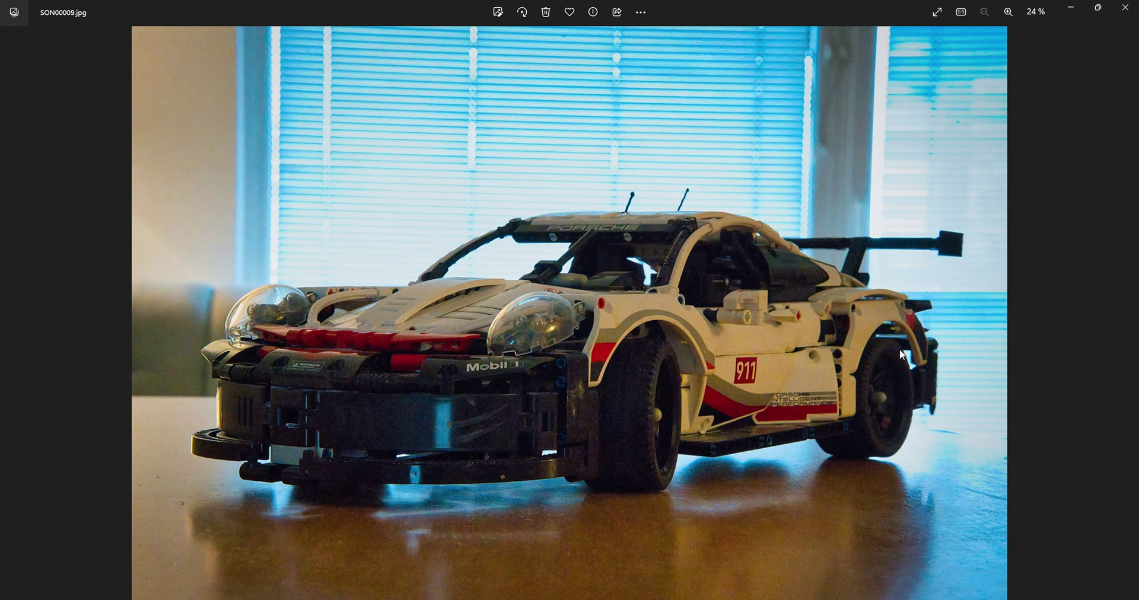
# Inspect SON00009.jpg zoomed in and out, then advance to SON00009-Enhanced-NR.jpg
pyautogui.scroll(4, 579, 319)
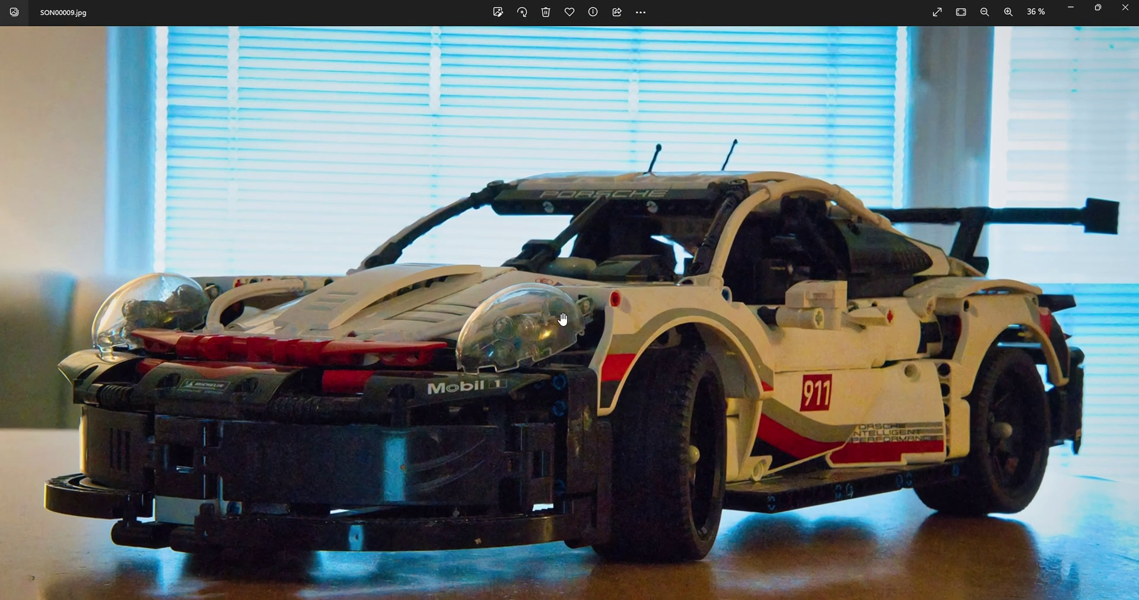
pyautogui.scroll(-3, 478, 299)
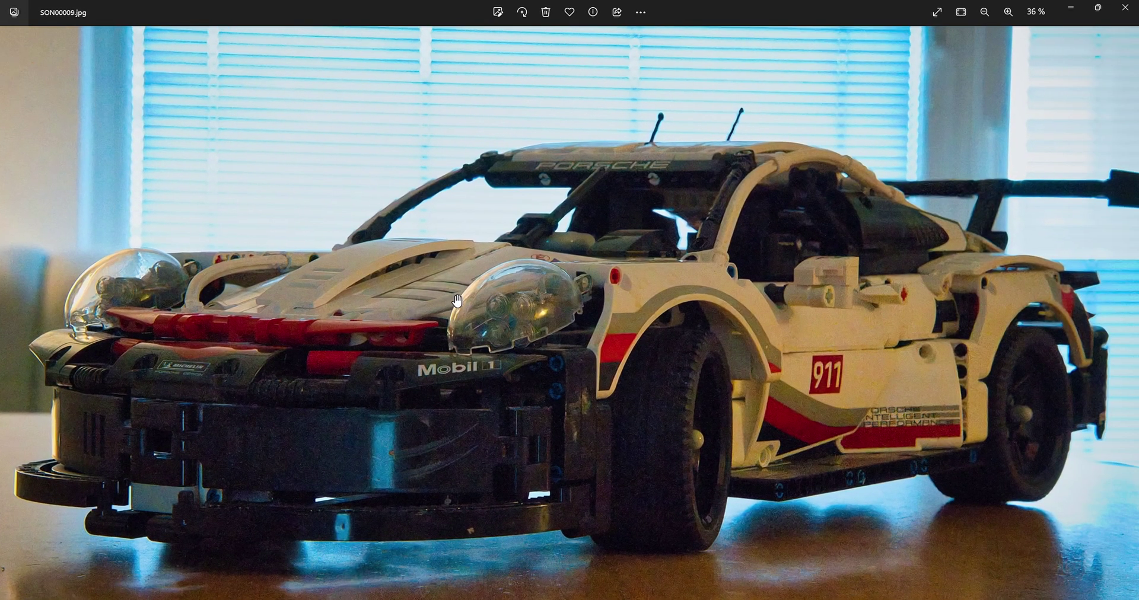
pyautogui.press('Right')
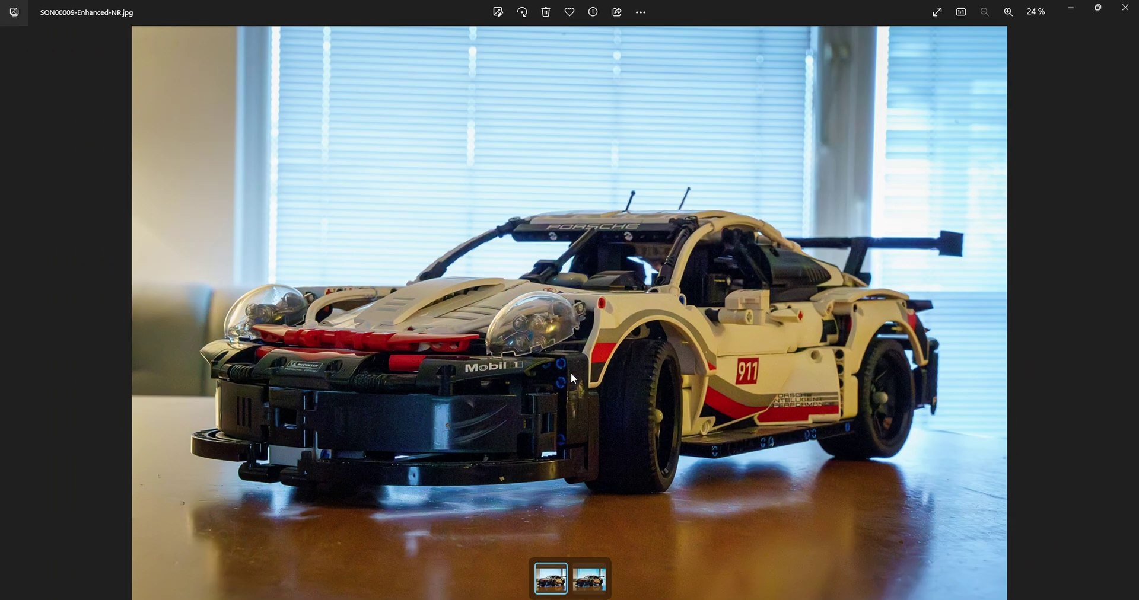
# Alternate between SON00009-Enhanced-NR.jpg and SON00009.jpg to compare them, finishing on SON00009.jpg
pyautogui.scroll(6, 475, 361)
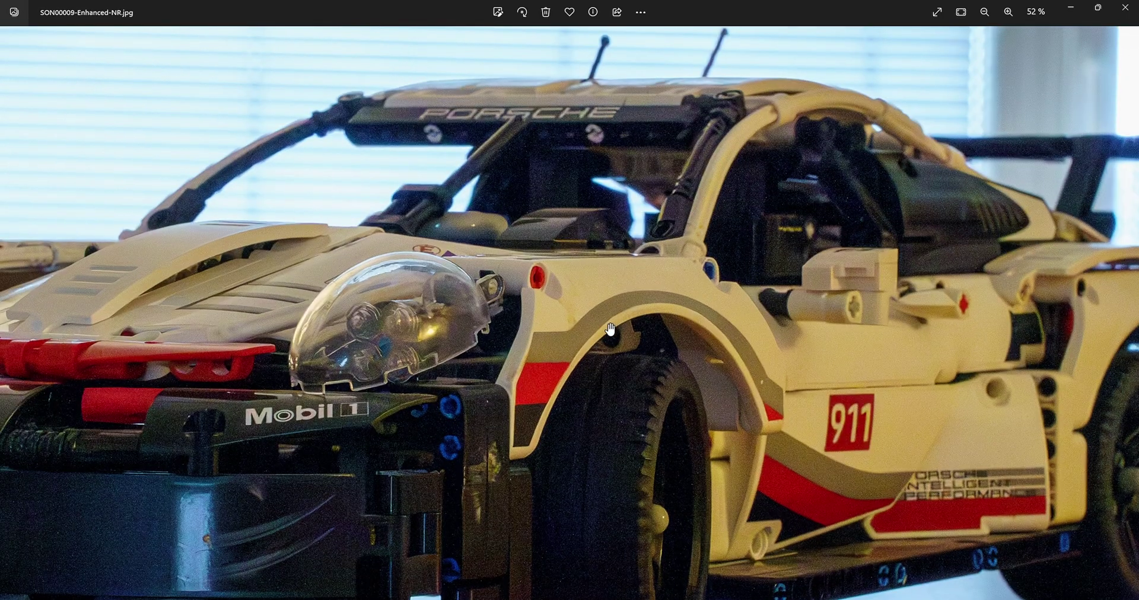
pyautogui.press('Right')
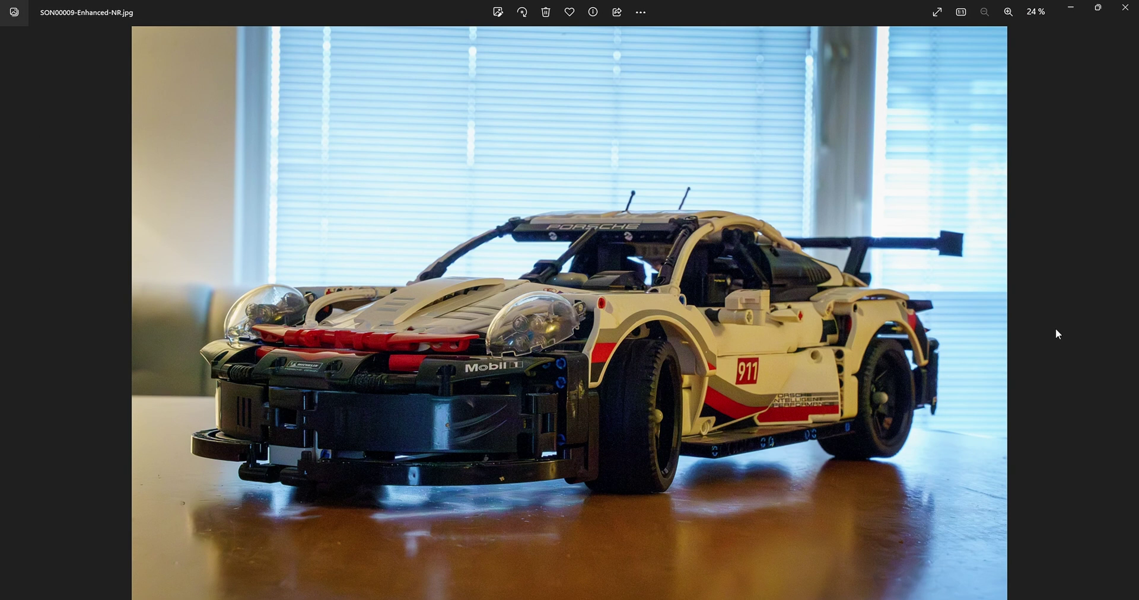
pyautogui.press('Right')
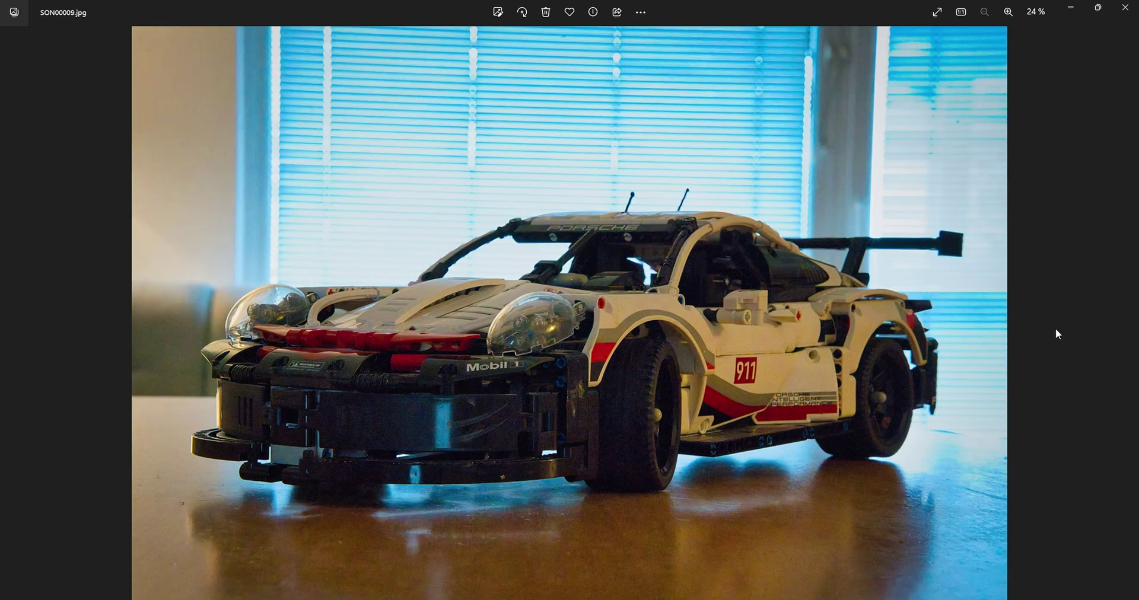
pyautogui.press('Left')
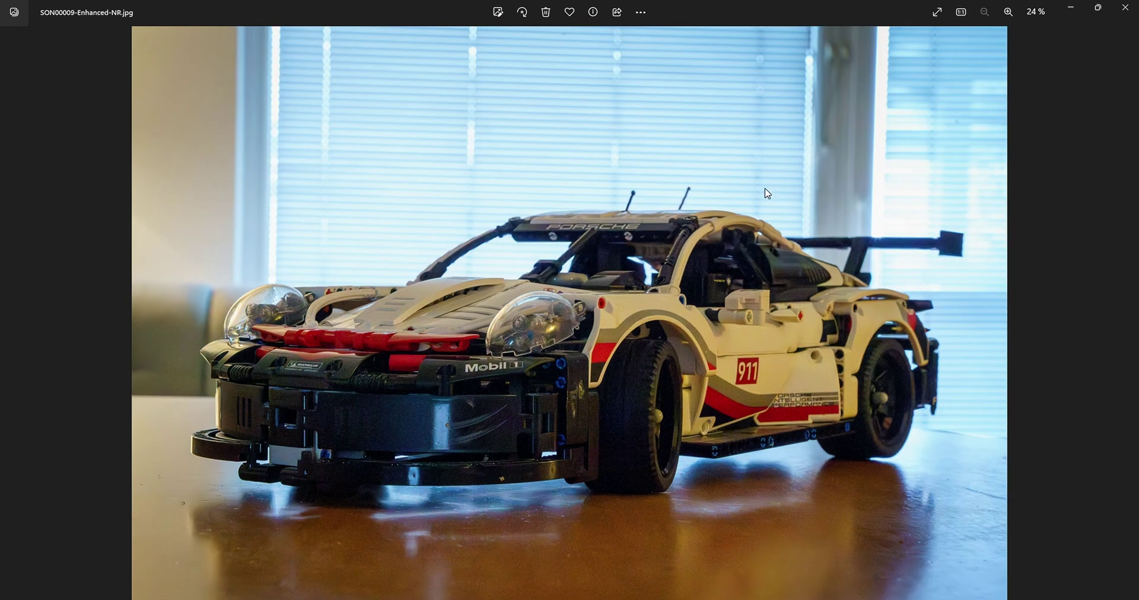
pyautogui.press('Right')
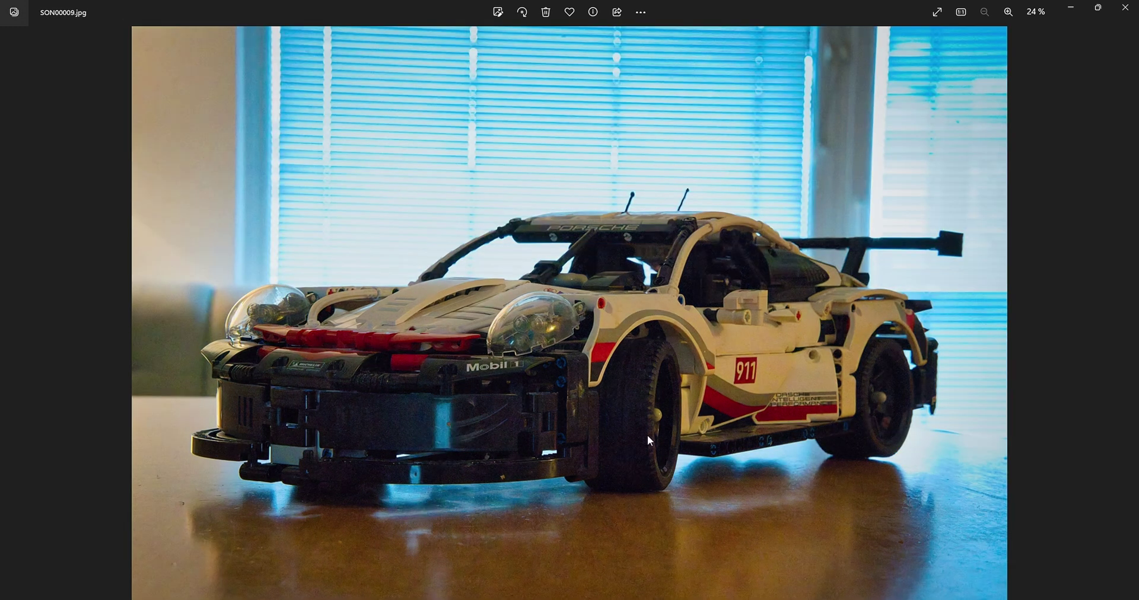